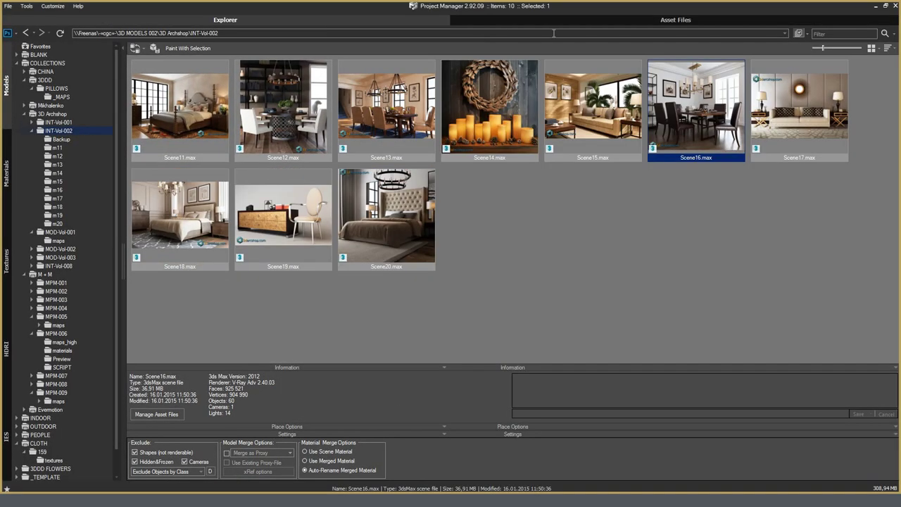
# Step: Run Search&Relink on the asset files of Scene16.max and display them as thumbnails
pyautogui.click(572, 23)
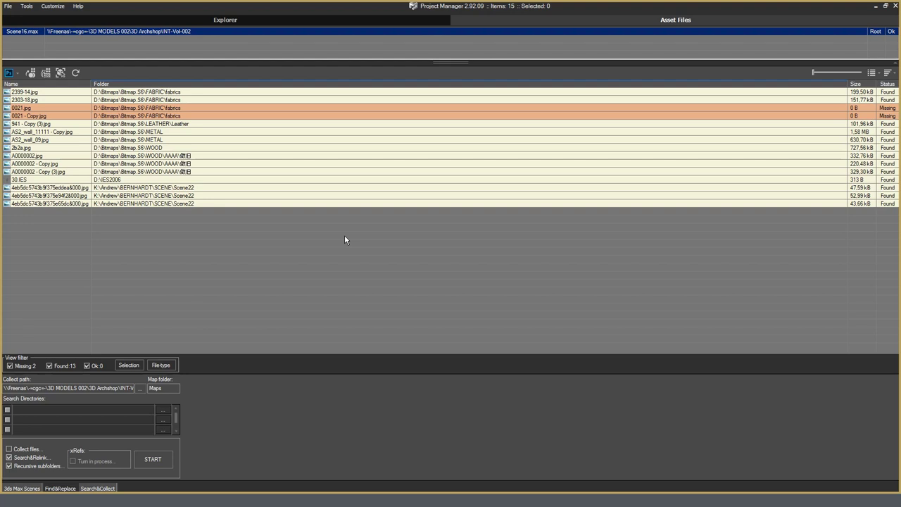
pyautogui.click(159, 461)
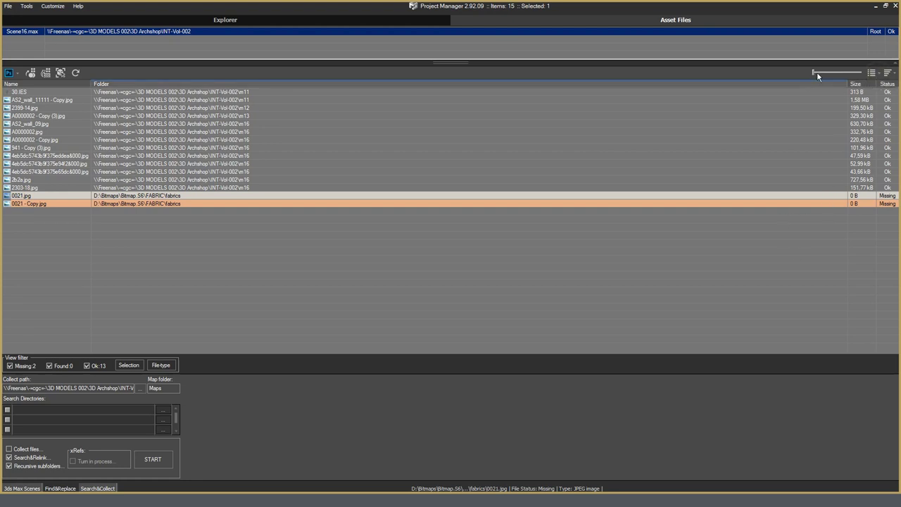
pyautogui.click(871, 73)
pyautogui.click(871, 74)
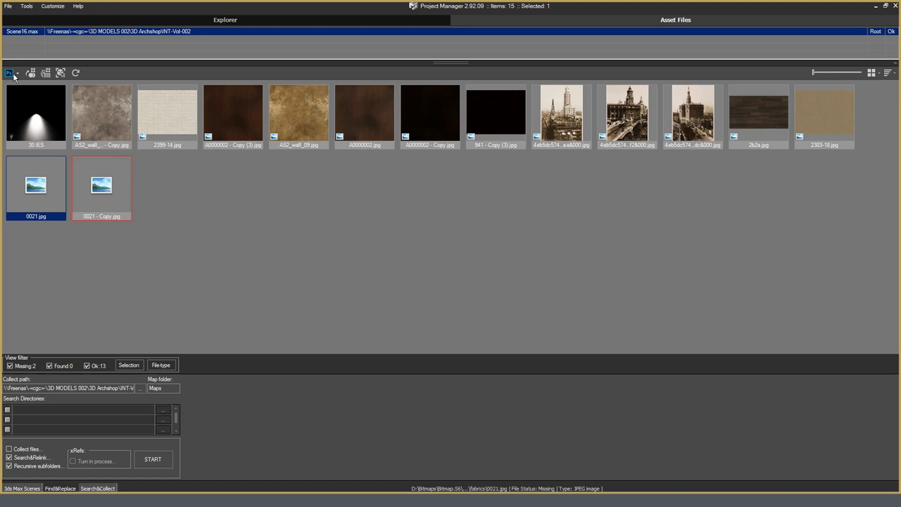
# Step: Open the AS2_wall_09.jpg texture in Photoshop, and return to Project Manager
pyautogui.click(308, 115)
pyautogui.rightClick(308, 115)
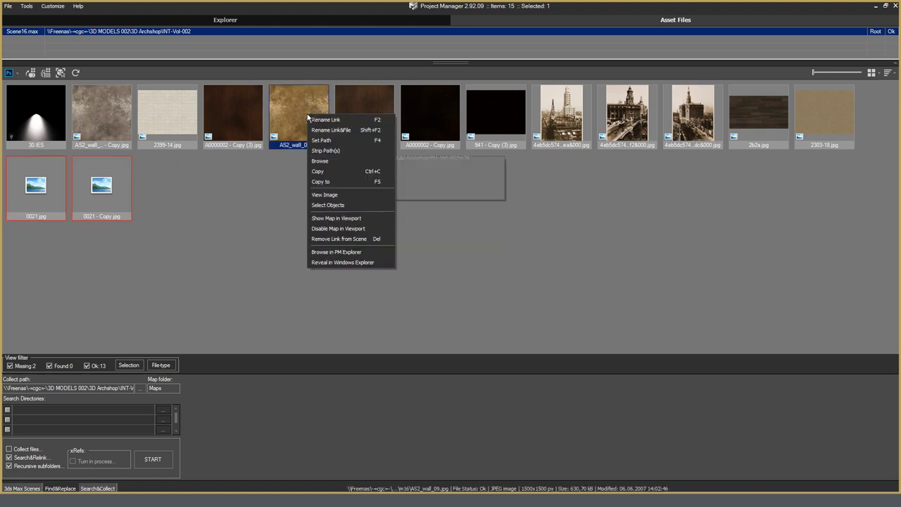
pyautogui.click(8, 72)
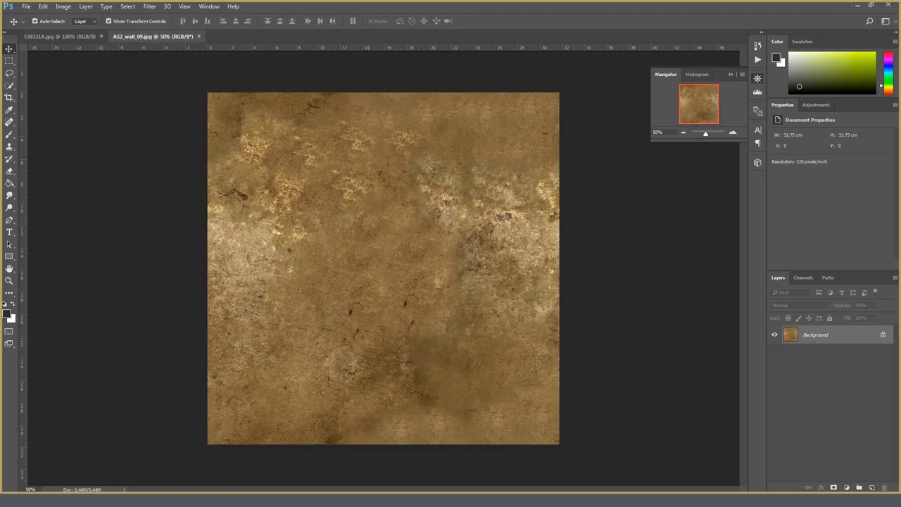
pyautogui.hotkey('alt', 'Tab')
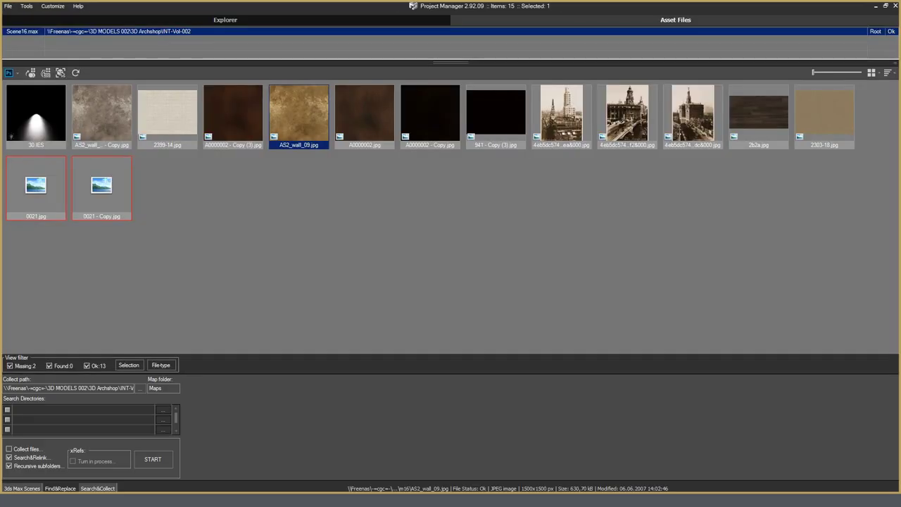
# Step: Open AS2_wall_09.jpg with another program, choosing Fusion.exe from Program Files\Blackmagic Design\Fusion 8
pyautogui.click(8, 74)
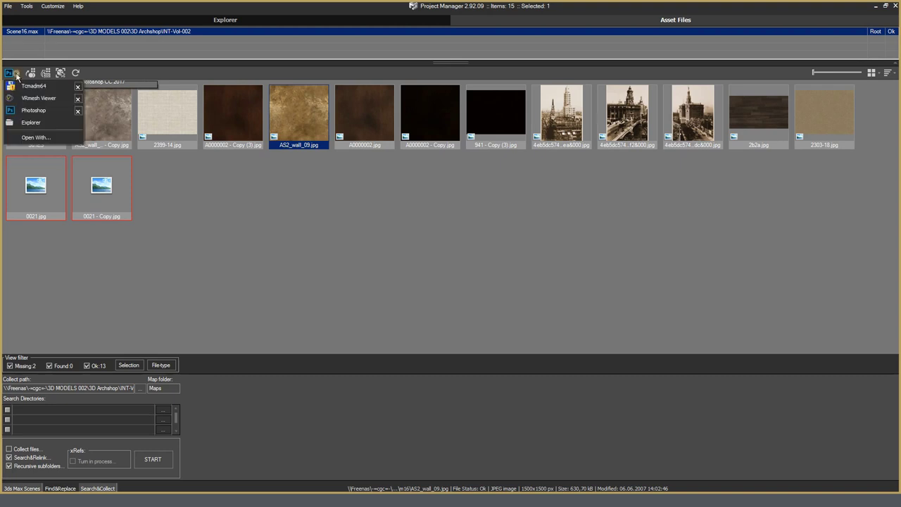
pyautogui.click(42, 137)
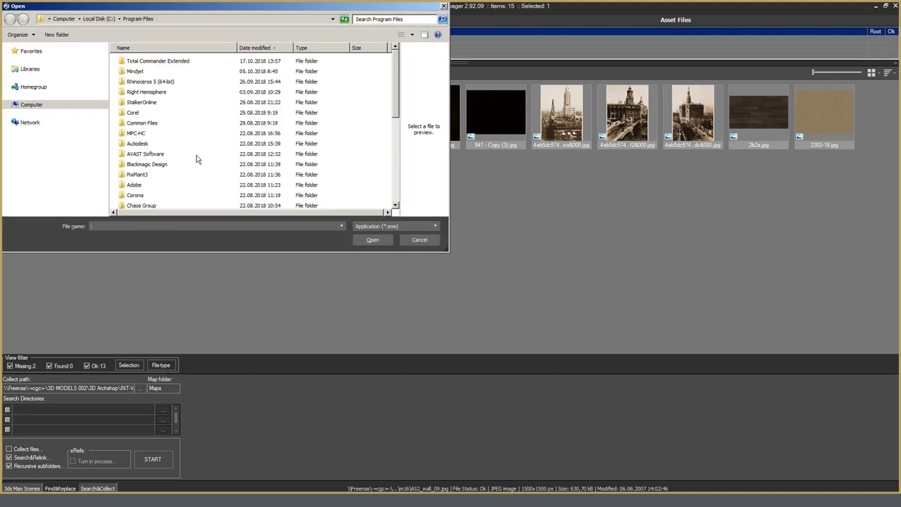
pyautogui.doubleClick(150, 166)
pyautogui.doubleClick(132, 61)
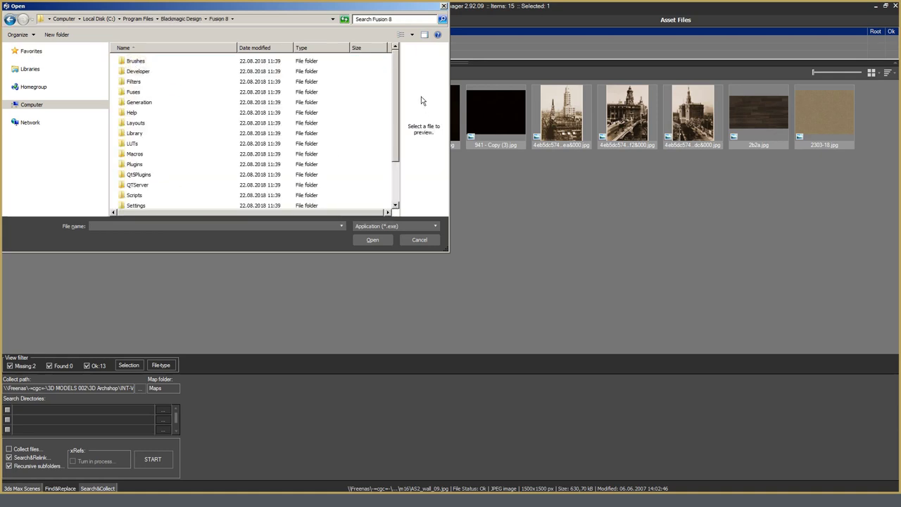
pyautogui.scroll(-2, 396, 104)
pyautogui.click(139, 184)
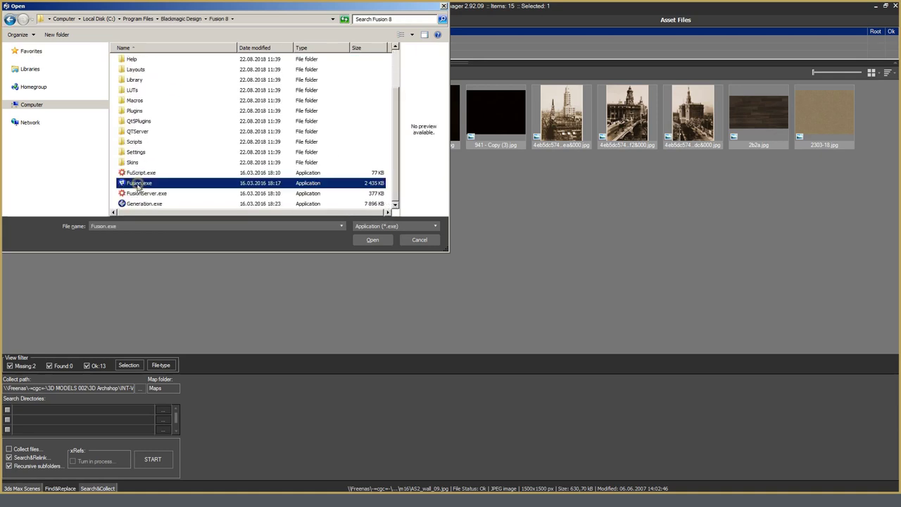
pyautogui.click(376, 241)
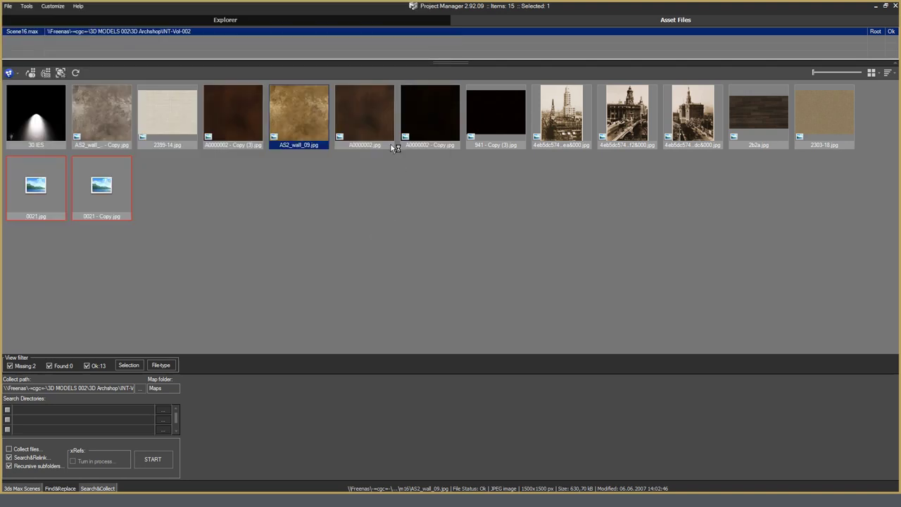
# Step: Open AS2_wall_09.jpg with Fusion from the list of registered external programs
pyautogui.rightClick(293, 113)
pyautogui.click(10, 73)
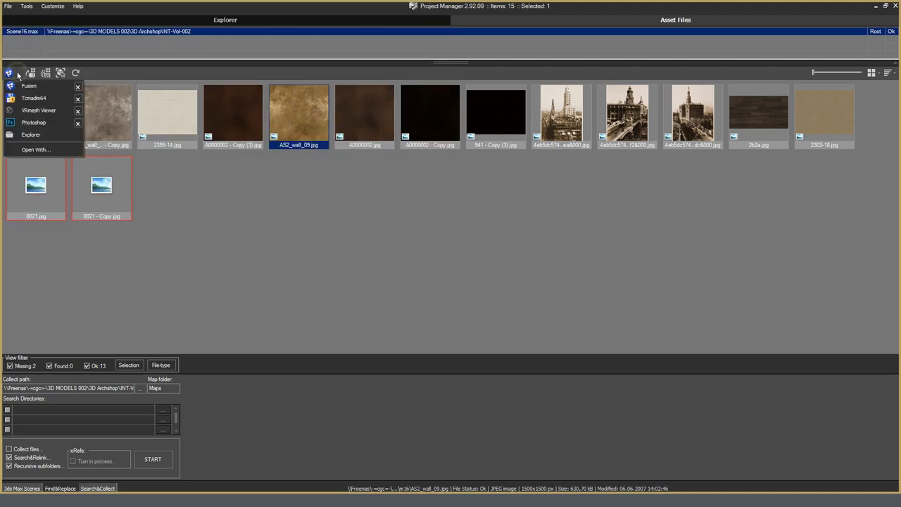
pyautogui.click(28, 86)
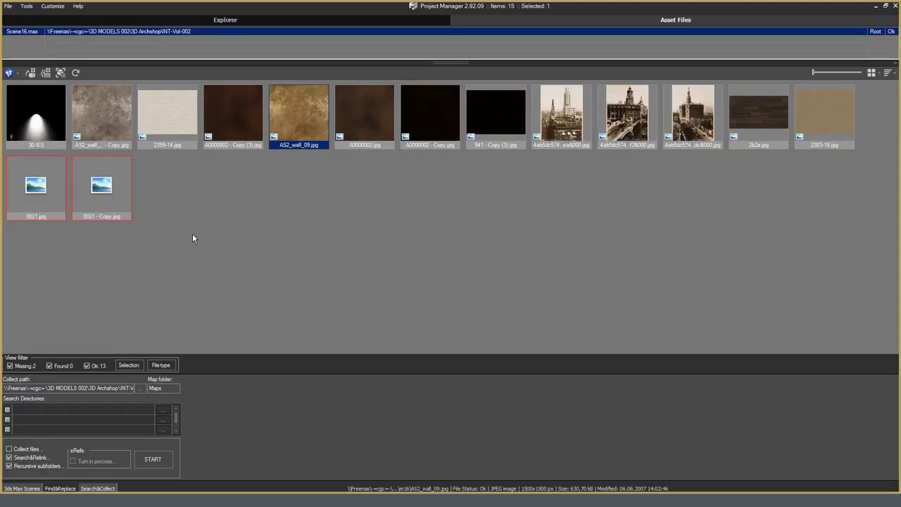
pyautogui.click(192, 236)
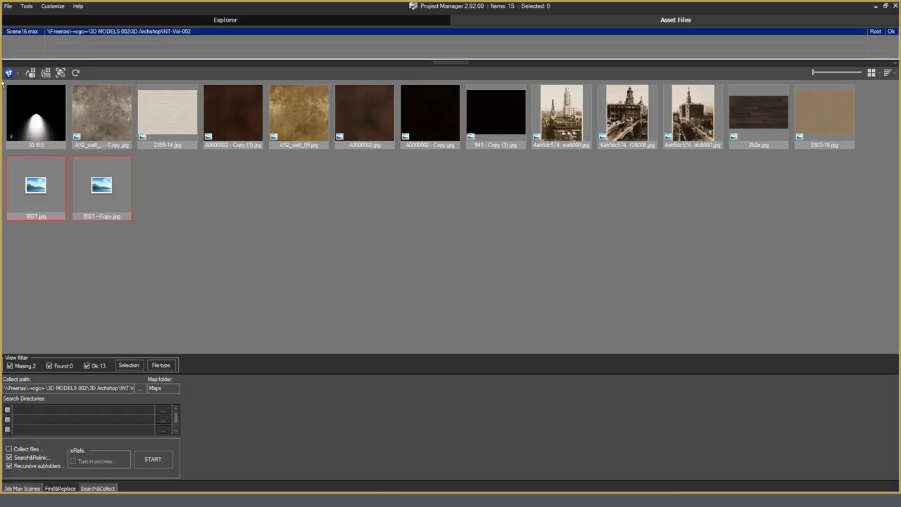
pyautogui.click(16, 74)
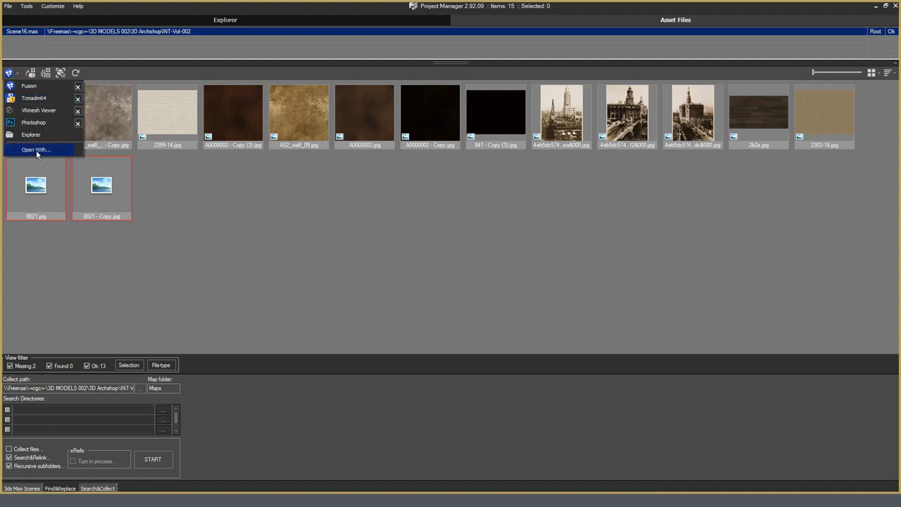
pyautogui.click(448, 247)
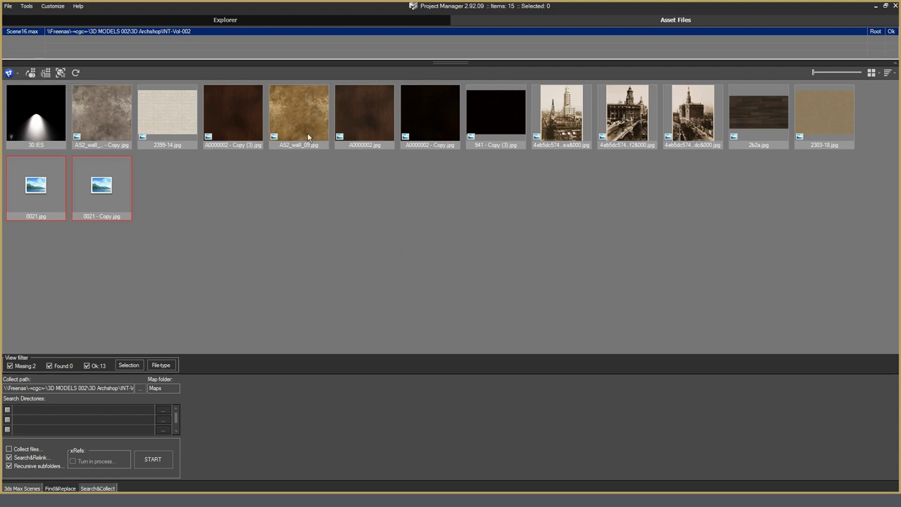
pyautogui.click(301, 113)
pyautogui.click(576, 120)
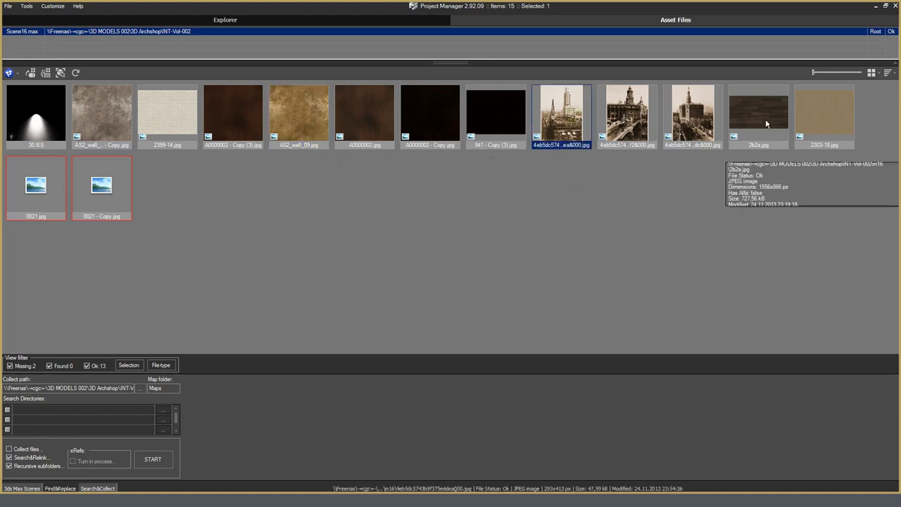
pyautogui.click(766, 123)
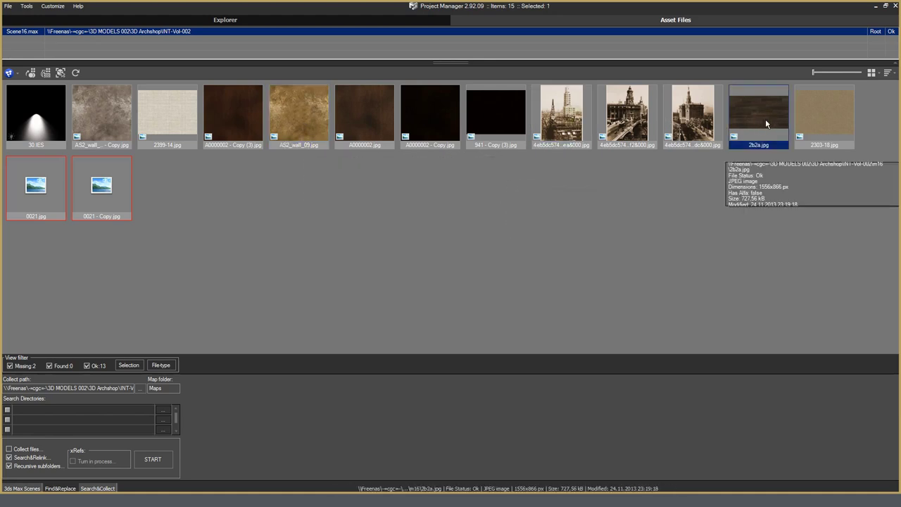
pyautogui.click(306, 111)
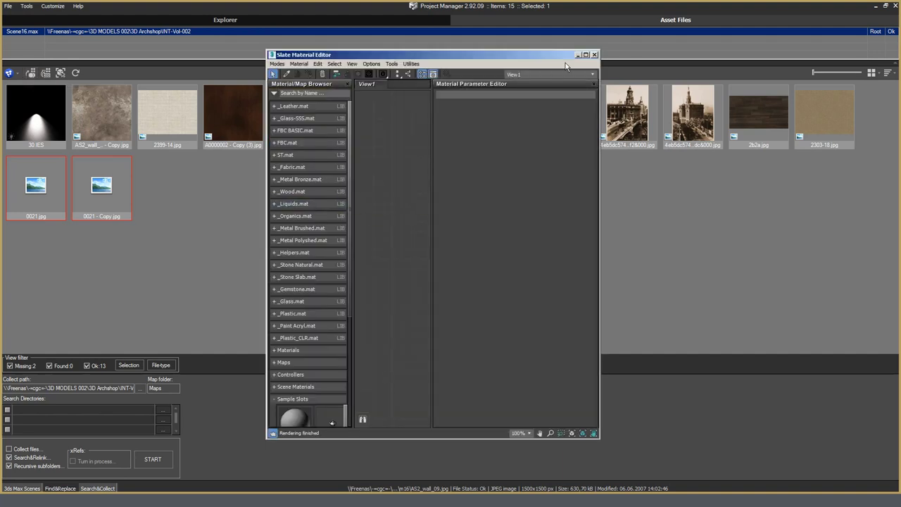
# Step: Select AS2_wall_11111 - Copy.jpg and arrange the Project Manager and Slate Material Editor windows side by side
pyautogui.click(586, 55)
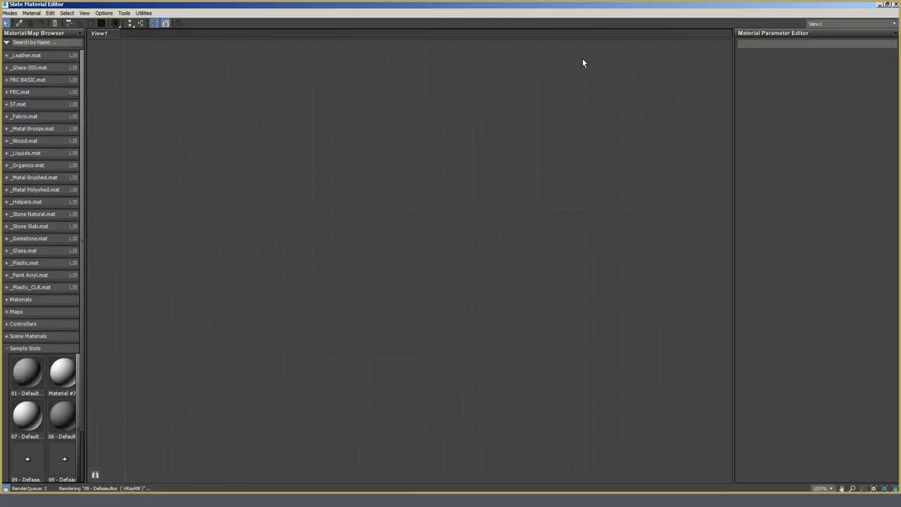
pyautogui.click(887, 5)
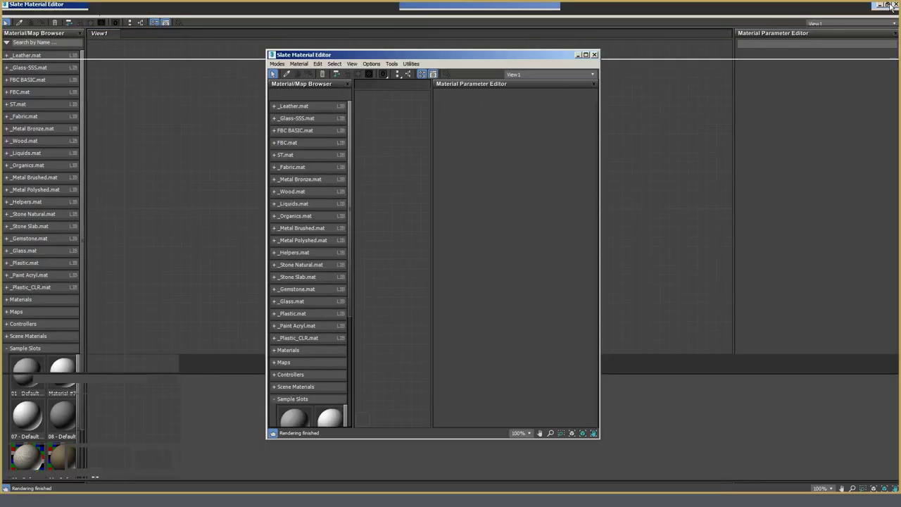
pyautogui.click(109, 120)
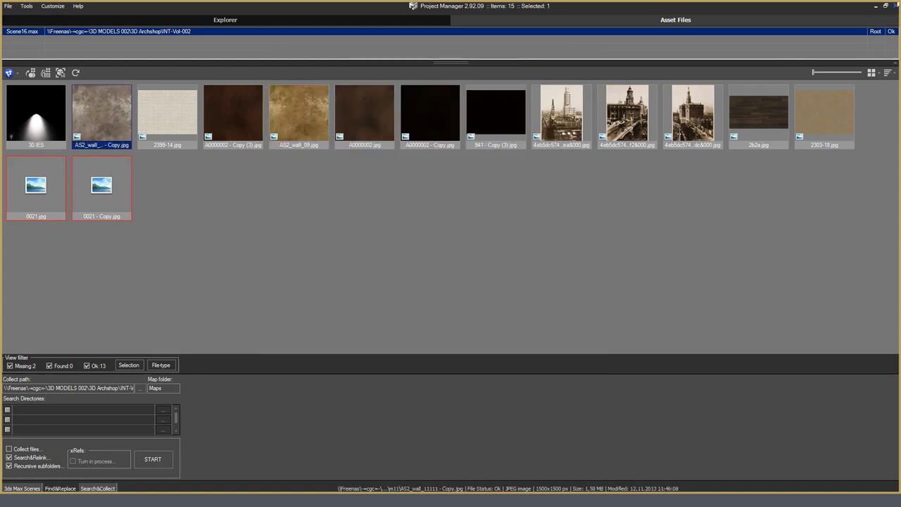
pyautogui.click(888, 6)
pyautogui.click(549, 61)
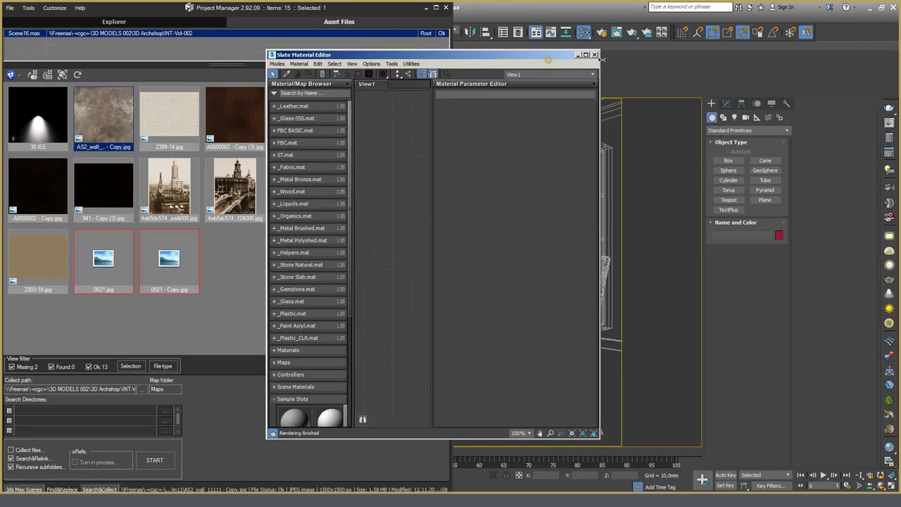
pyautogui.moveTo(547, 61); pyautogui.dragTo(801, 30)
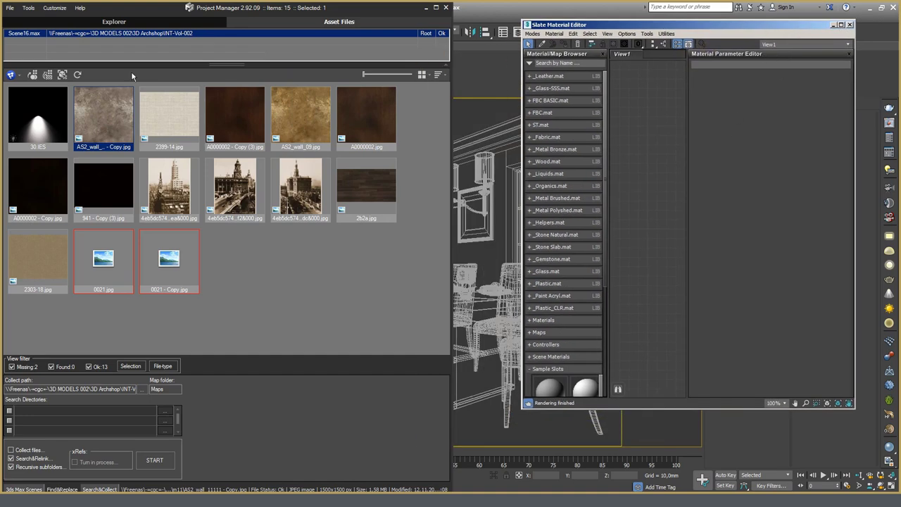
# Step: Place the materials that use AS2_wall_11111 - Copy.jpg into the Slate Material Editor and examine their maximized node networks
pyautogui.click(32, 74)
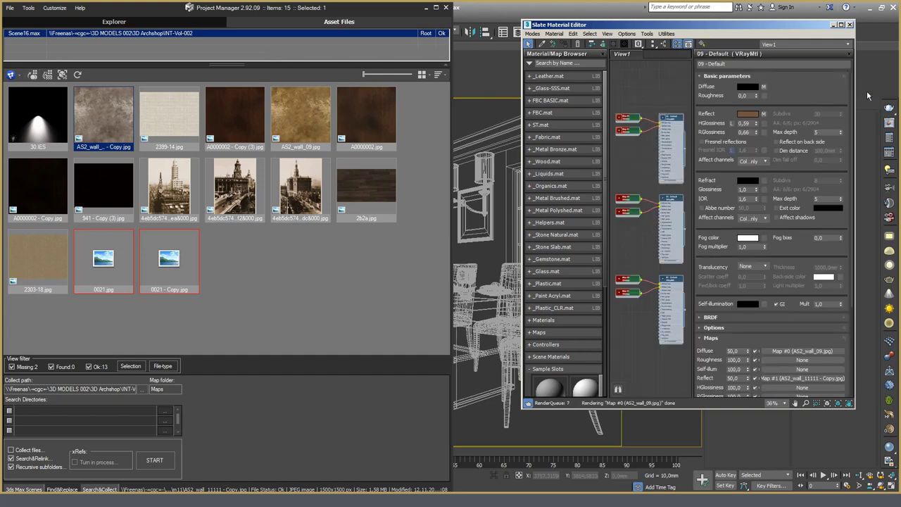
pyautogui.click(841, 26)
pyautogui.moveTo(177, 188); pyautogui.dragTo(346, 225, button='middle')
pyautogui.scroll(3, 338, 176)
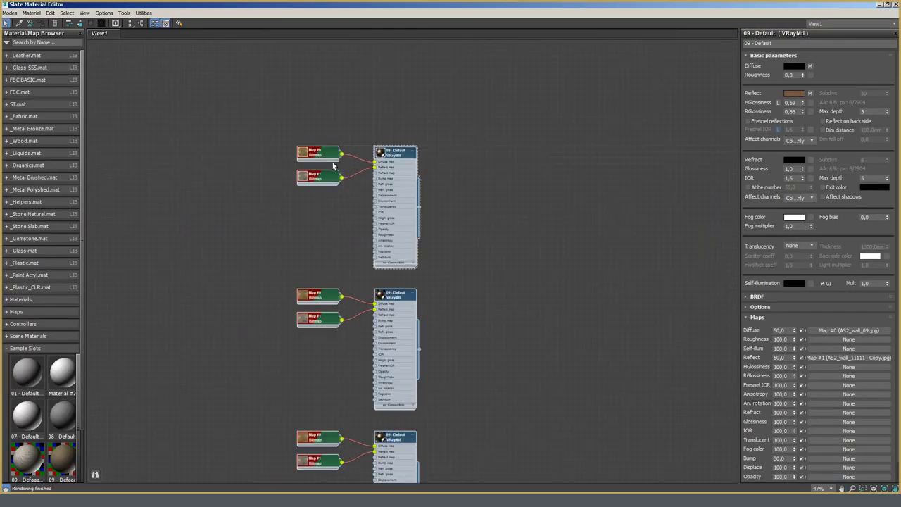
pyautogui.scroll(2, 335, 166)
pyautogui.moveTo(352, 281); pyautogui.dragTo(336, 292, button='middle')
pyautogui.scroll(2, 357, 239)
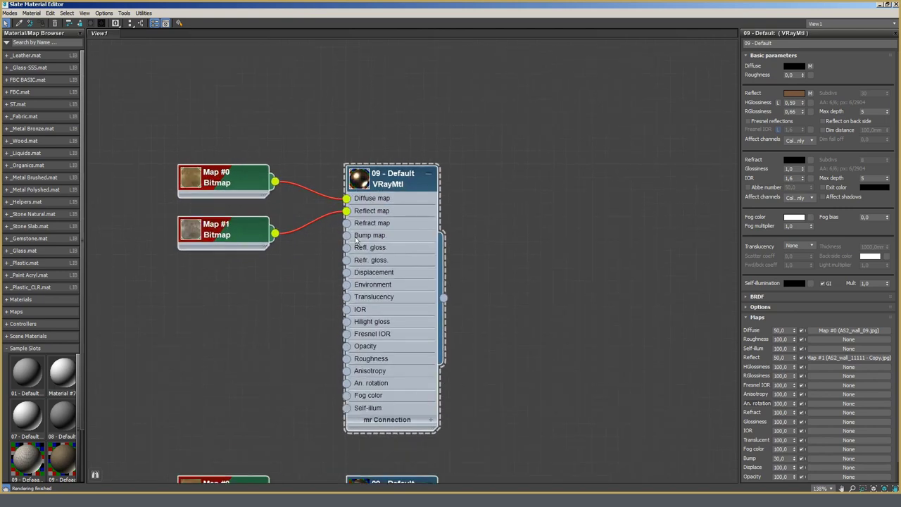
pyautogui.moveTo(357, 240); pyautogui.dragTo(357, 198, button='middle')
pyautogui.moveTo(369, 35); pyautogui.dragTo(376, 148, button='middle')
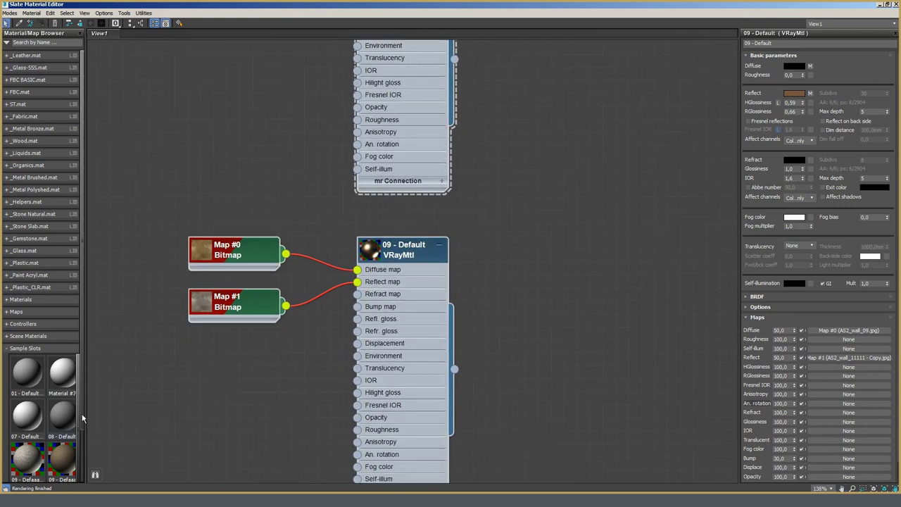
# Step: Widen the Material/Map Browser to show more sample slots, and restore the Slate Material Editor to its smaller window
pyautogui.moveTo(86, 412); pyautogui.dragTo(121, 406)
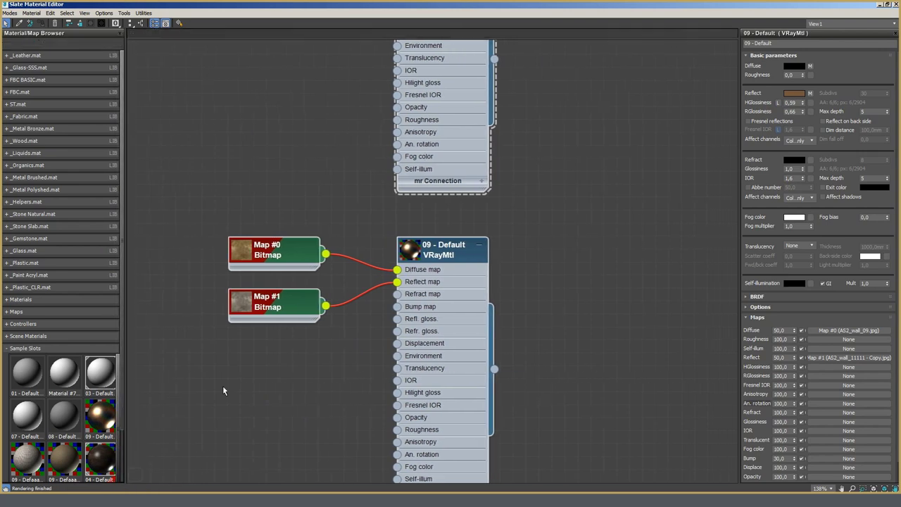
pyautogui.moveTo(334, 327); pyautogui.dragTo(335, 370, button='middle')
pyautogui.moveTo(316, 322); pyautogui.dragTo(211, 193, button='middle')
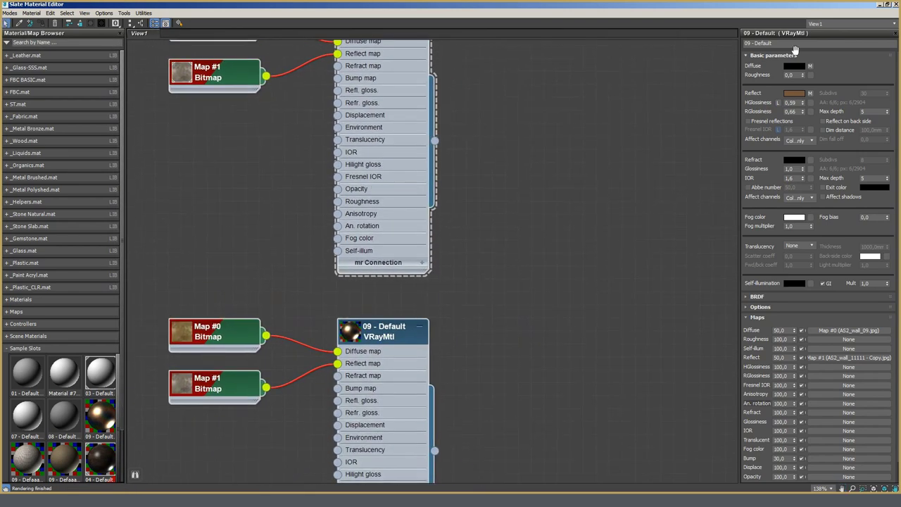
pyautogui.click(888, 5)
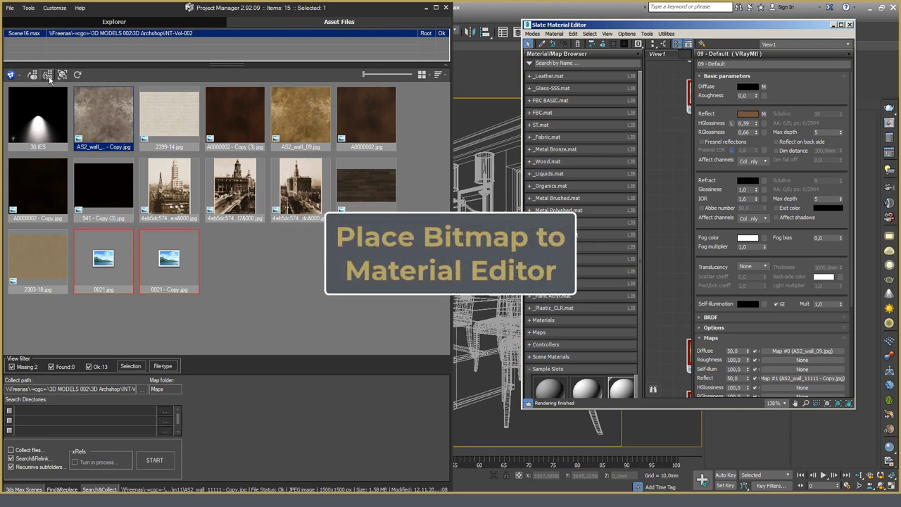
# Step: Place the bitmap 4eb5dc5743b9f375e65dc&000.jpg into the Slate Material Editor and inspect its node in the enlarged view
pyautogui.click(289, 197)
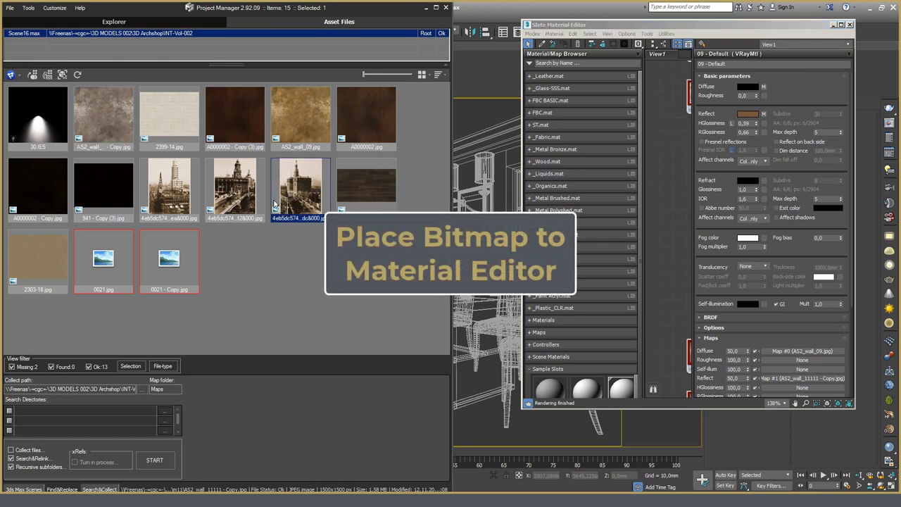
pyautogui.click(49, 78)
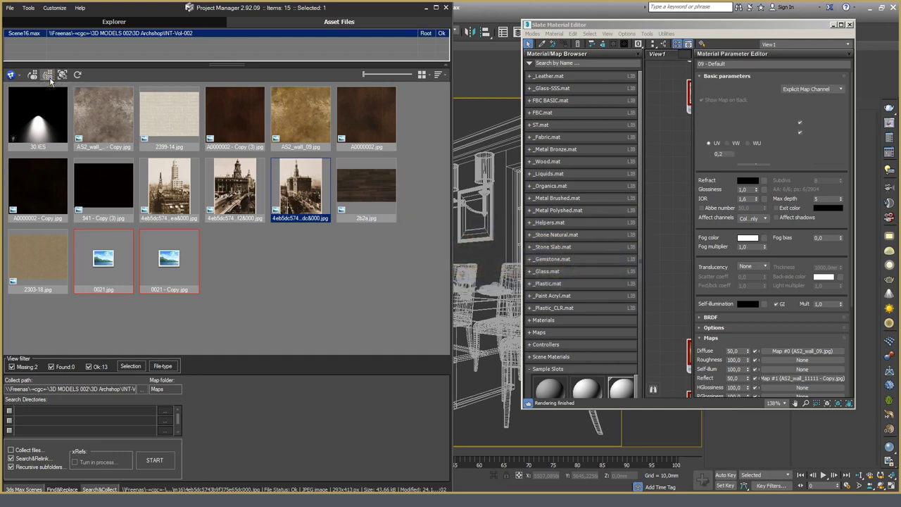
pyautogui.click(841, 25)
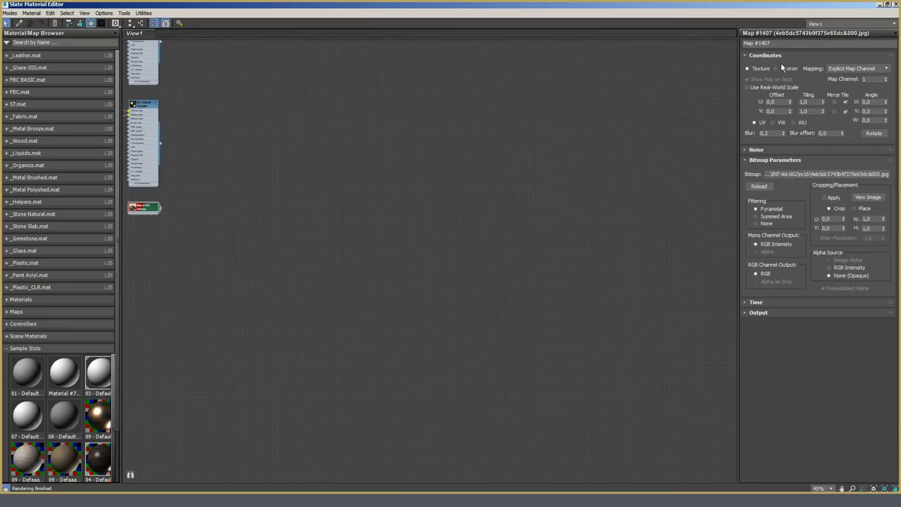
pyautogui.moveTo(240, 211); pyautogui.dragTo(289, 234, button='middle')
pyautogui.scroll(3, 289, 234)
pyautogui.doubleClick(305, 224)
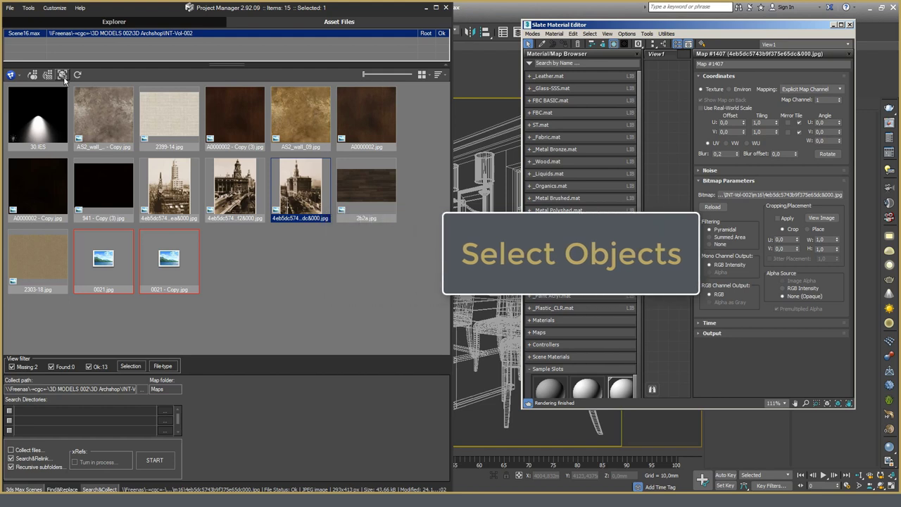
# Step: Select the scene objects that use 4eb5dc5743b9f375e65dc&000.jpg and minimize the Slate Material Editor
pyautogui.click(63, 75)
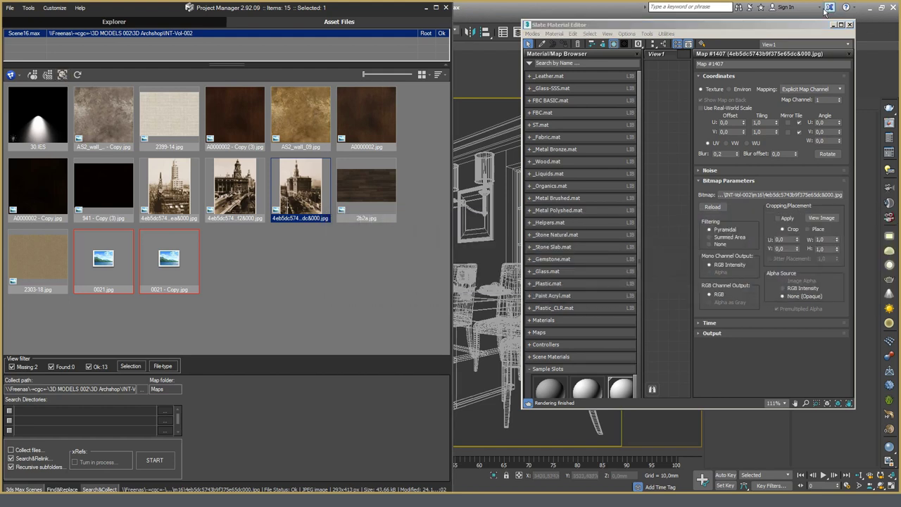
pyautogui.click(834, 26)
pyautogui.click(834, 27)
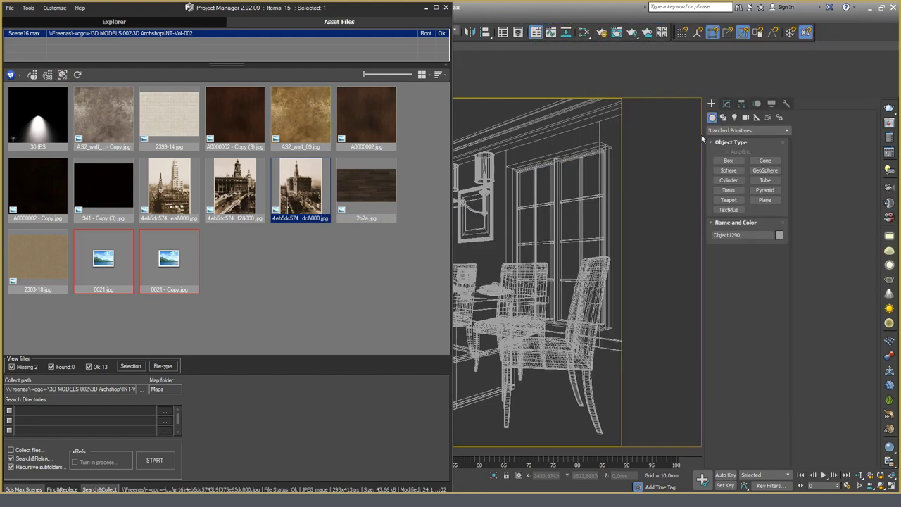
# Step: Narrow the Project Manager window to uncover more of the scene viewport beside the asset list
pyautogui.click(437, 7)
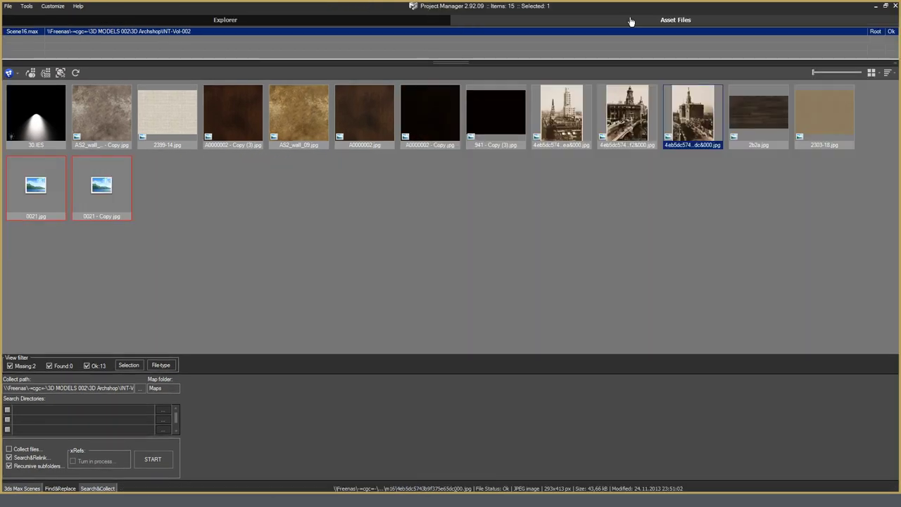
pyautogui.click(881, 6)
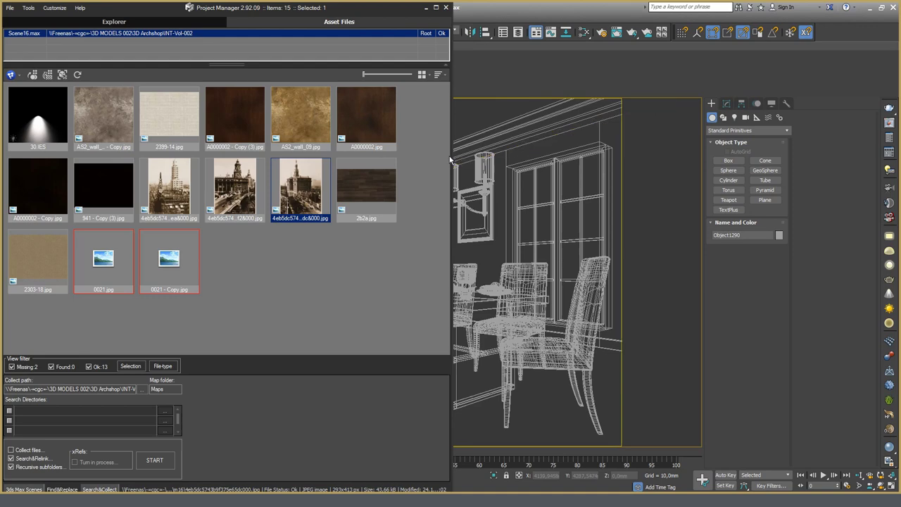
pyautogui.moveTo(449, 157); pyautogui.dragTo(178, 172)
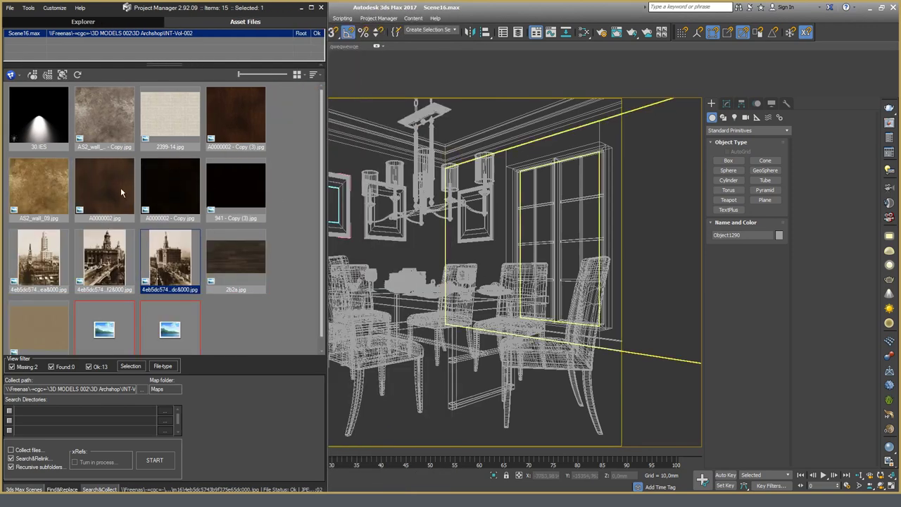
# Step: Select the scene objects that use the light file 30.IES
pyautogui.click(244, 268)
pyautogui.click(248, 126)
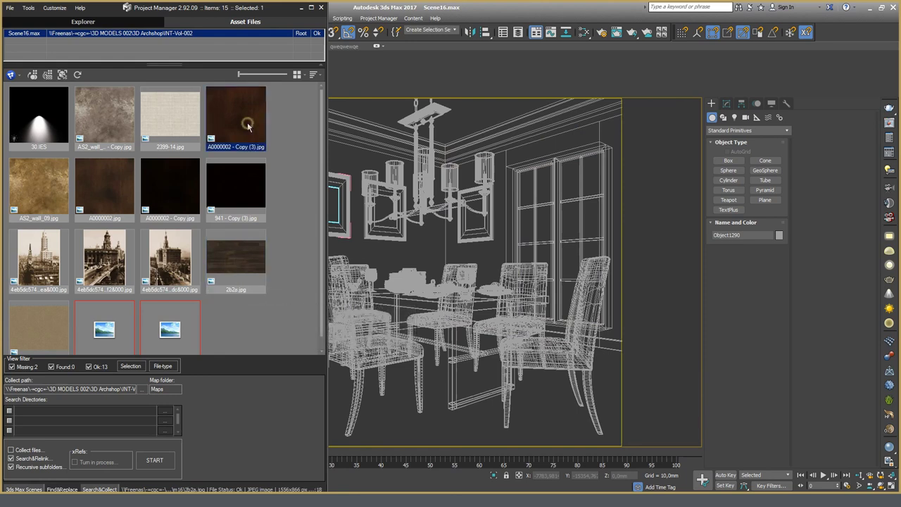
pyautogui.click(43, 130)
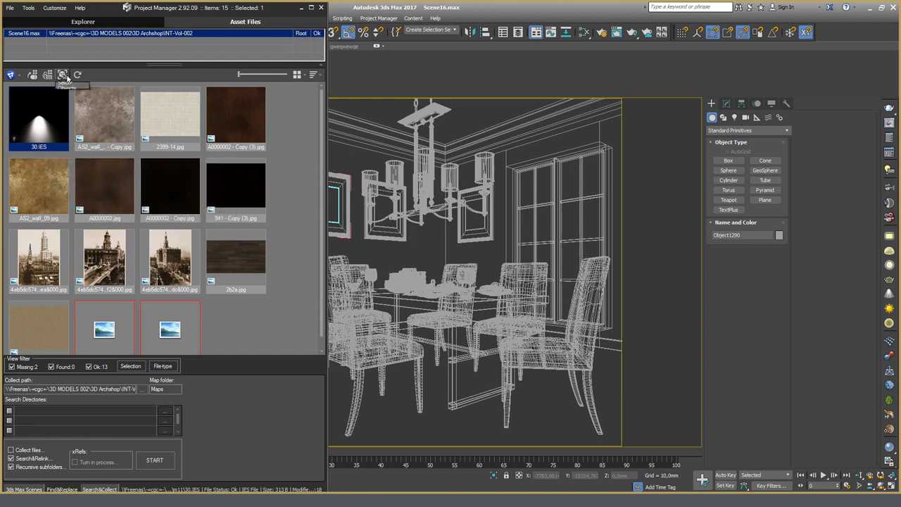
pyautogui.click(63, 75)
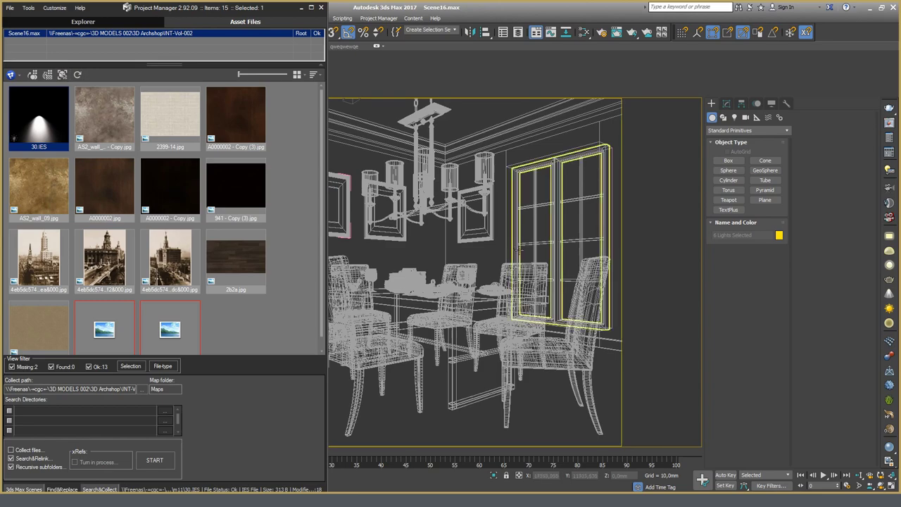
# Step: Switch the viewport from the camera to a perspective view and frame the whole dining room
pyautogui.rightClick(491, 261)
pyautogui.press('Escape')
pyautogui.hotkey('alt', 'q')
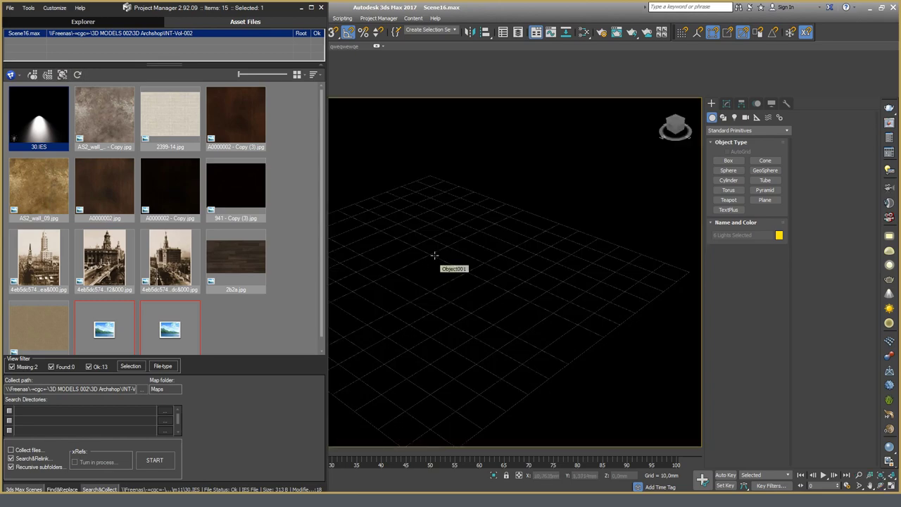
pyautogui.hotkey('alt', 'q')
pyautogui.press('z')
pyautogui.scroll(3, 486, 218)
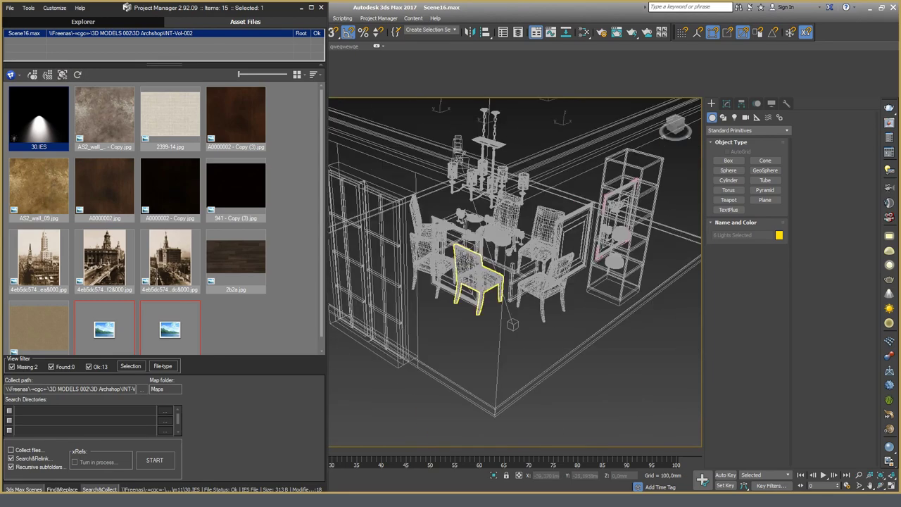
pyautogui.scroll(-2, 486, 218)
pyautogui.scroll(-2, 606, 380)
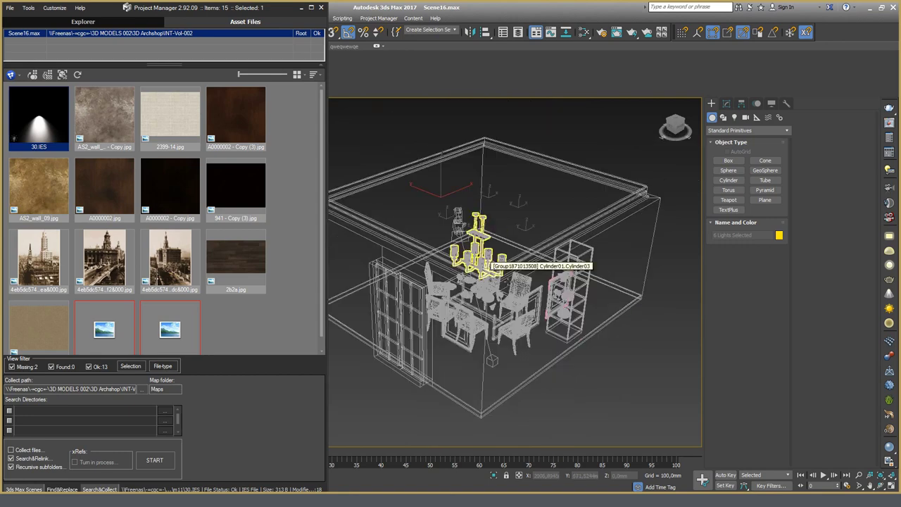
# Step: Unhide the Lights category in the scene and select the lights that use 30.IES
pyautogui.click(621, 399)
pyautogui.click(772, 104)
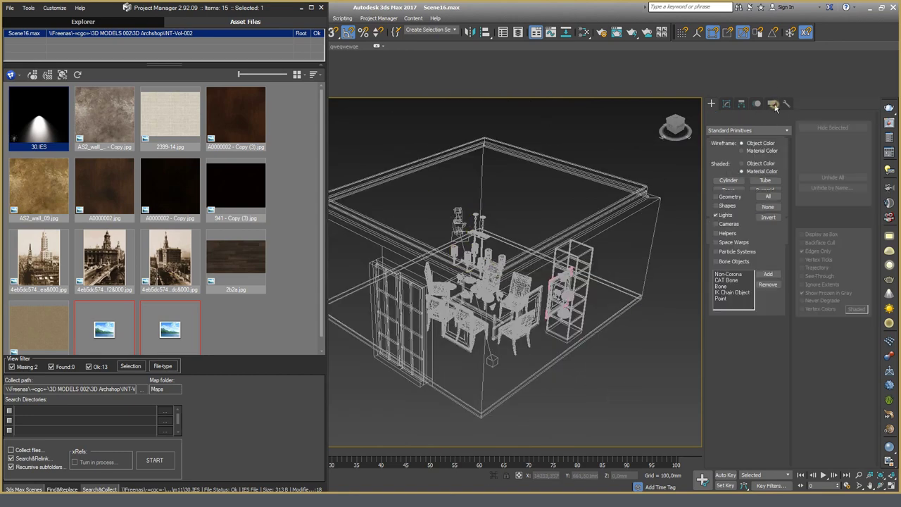
pyautogui.click(716, 214)
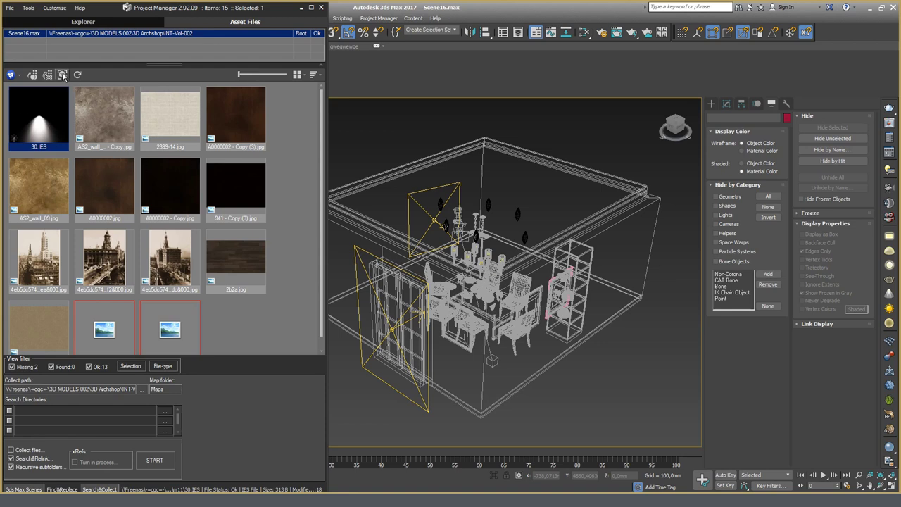
pyautogui.click(62, 74)
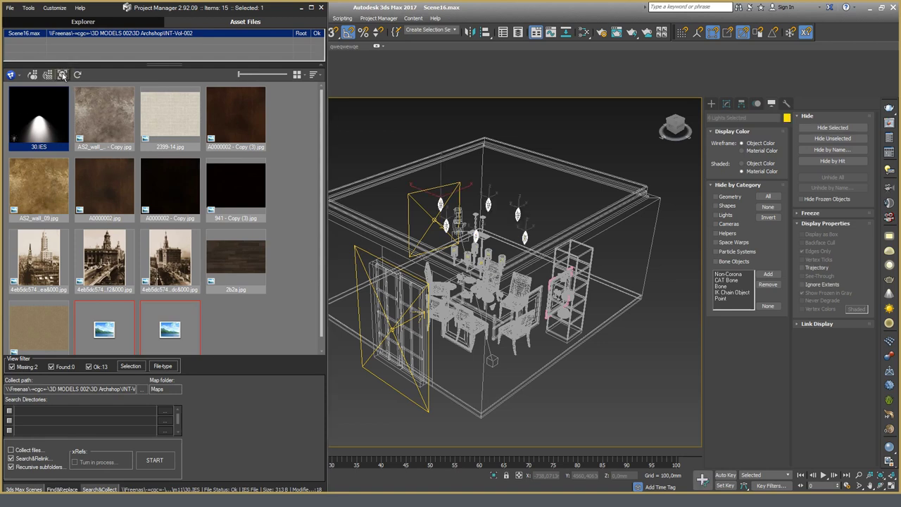
pyautogui.click(524, 239)
# Step: Select the object that uses A0000002.jpg, followed by the object that uses 2b2a.jpg
pyautogui.click(103, 189)
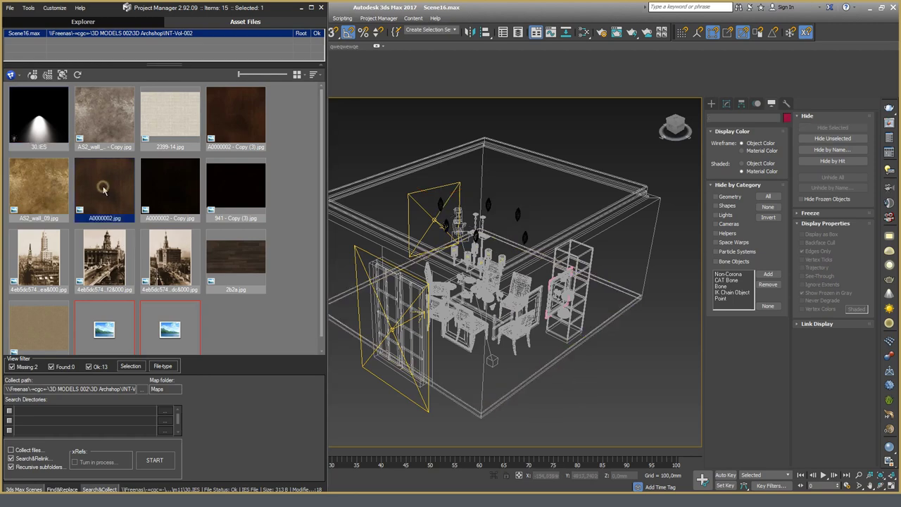
pyautogui.click(62, 74)
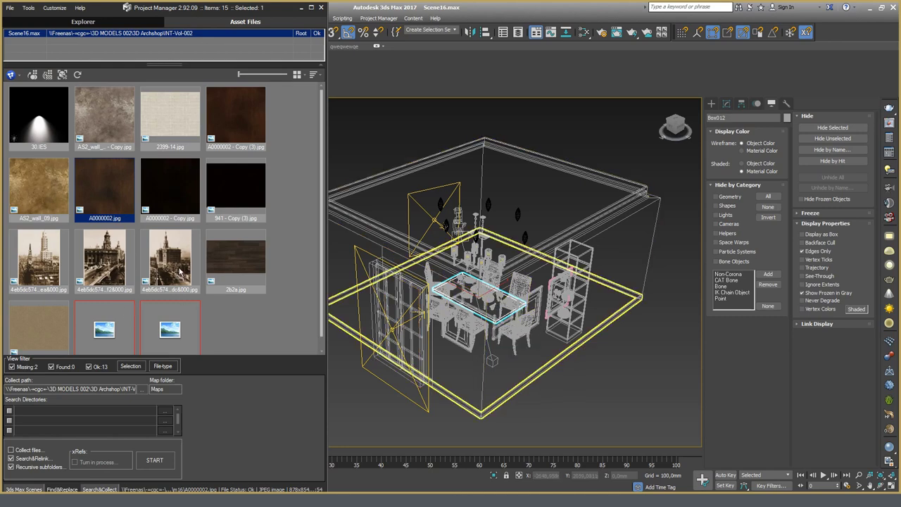
pyautogui.click(237, 261)
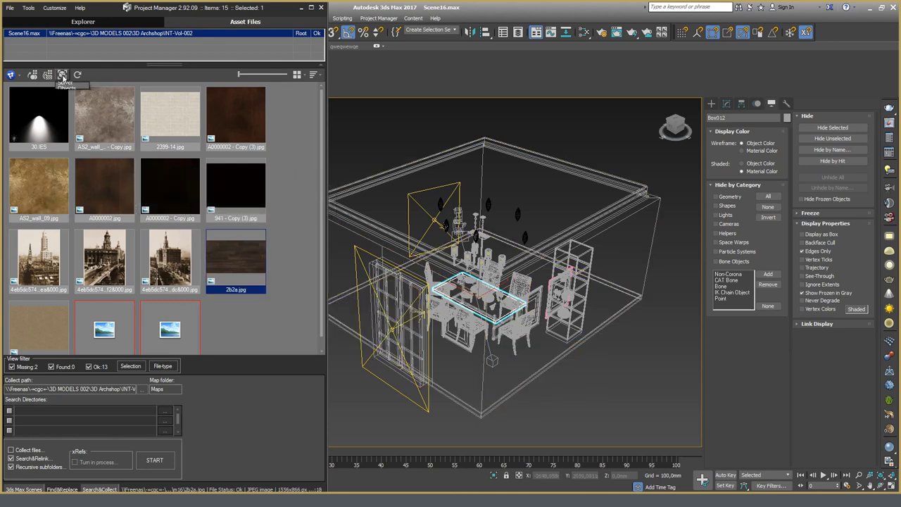
pyautogui.click(62, 74)
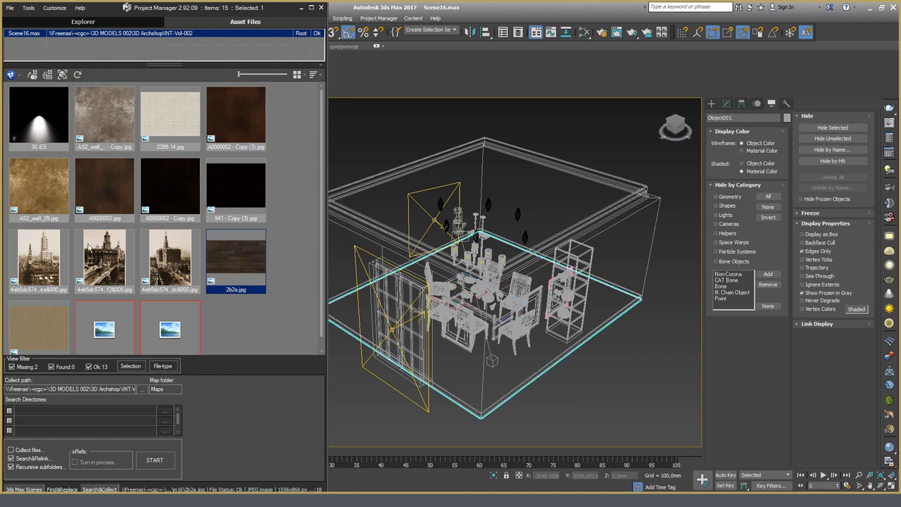
# Step: Select the objects that use A0000002 - Copy (3).jpg and orbit the room to inspect them from another side
pyautogui.click(245, 127)
pyautogui.click(62, 75)
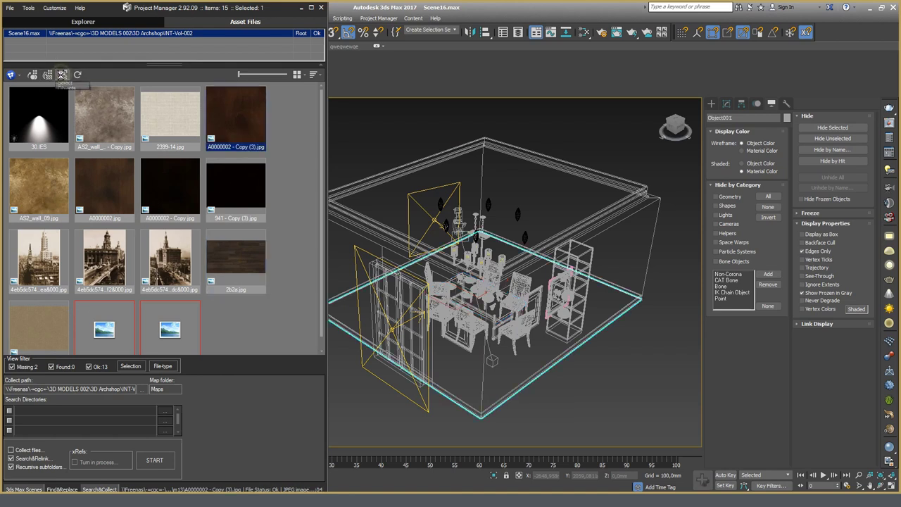
pyautogui.click(880, 486)
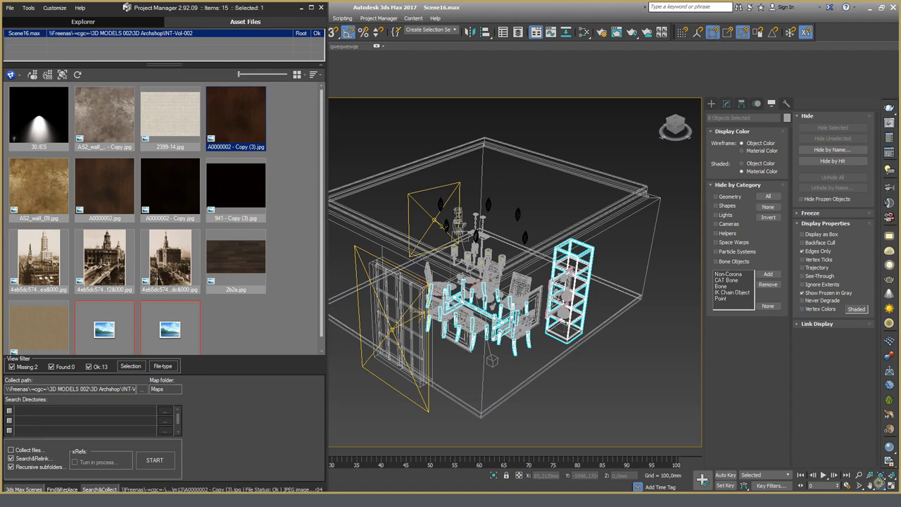
pyautogui.moveTo(460, 270); pyautogui.dragTo(585, 282)
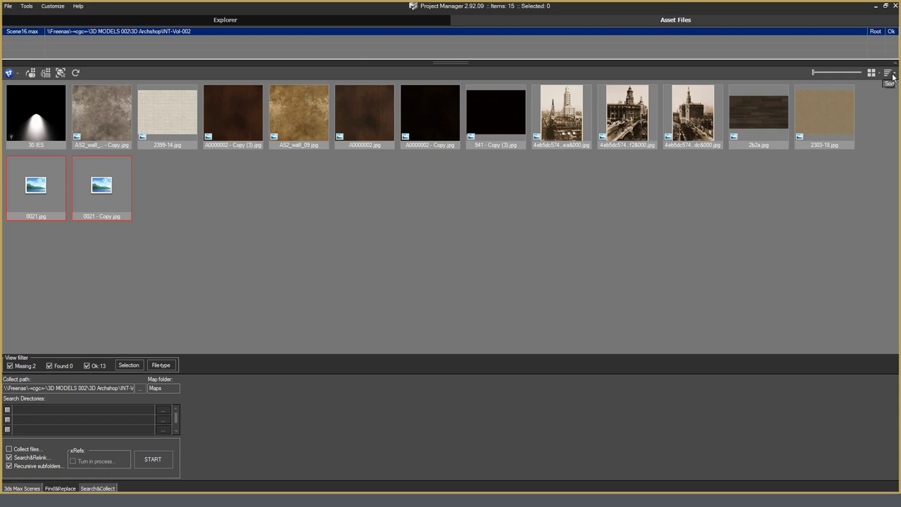
# Step: Restore the smaller Project Manager window and examine the sorting options for the asset files
pyautogui.click(887, 6)
pyautogui.click(314, 75)
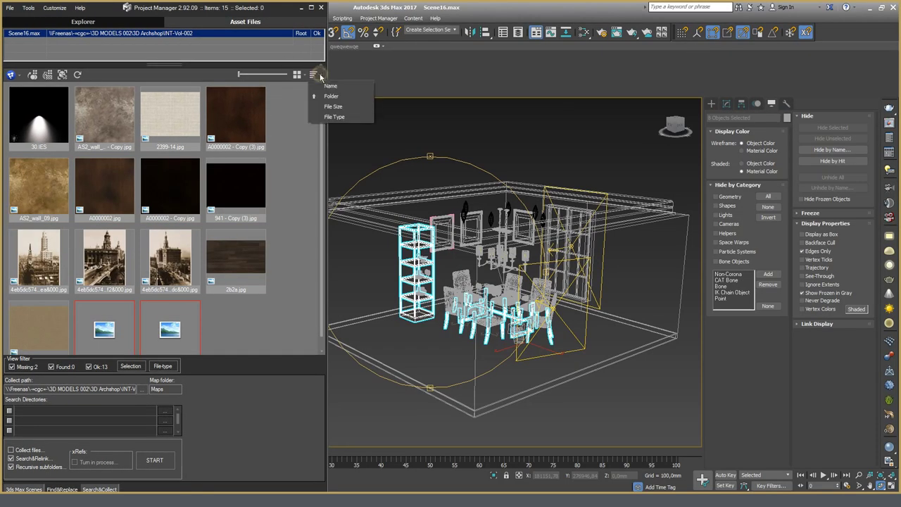
pyautogui.click(336, 117)
# Step: Switch the asset list to Thumbnails&Details and on to Details view, and widen the window to fit the folder paths
pyautogui.click(296, 75)
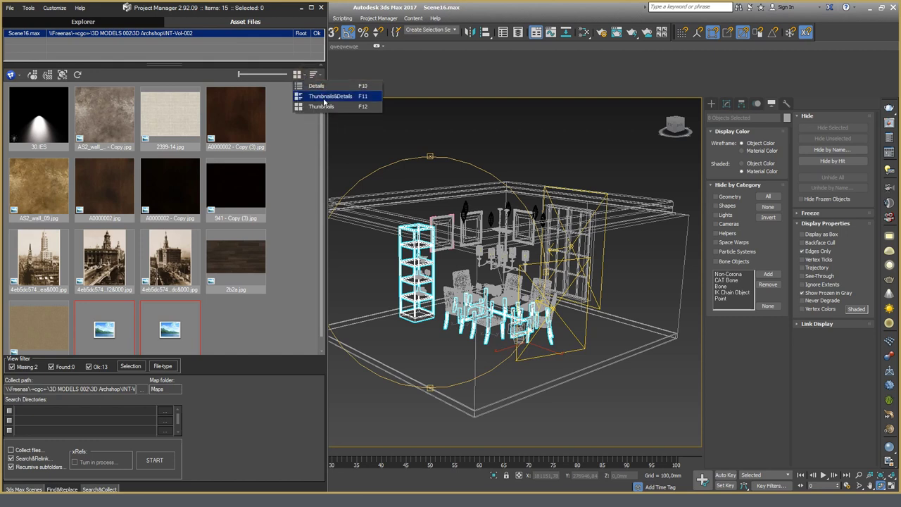
pyautogui.click(324, 98)
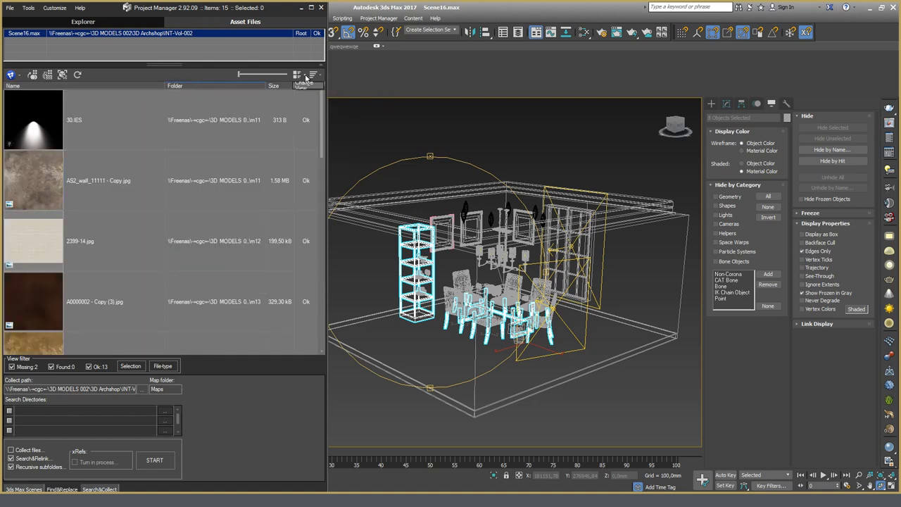
pyautogui.click(304, 78)
pyautogui.click(315, 90)
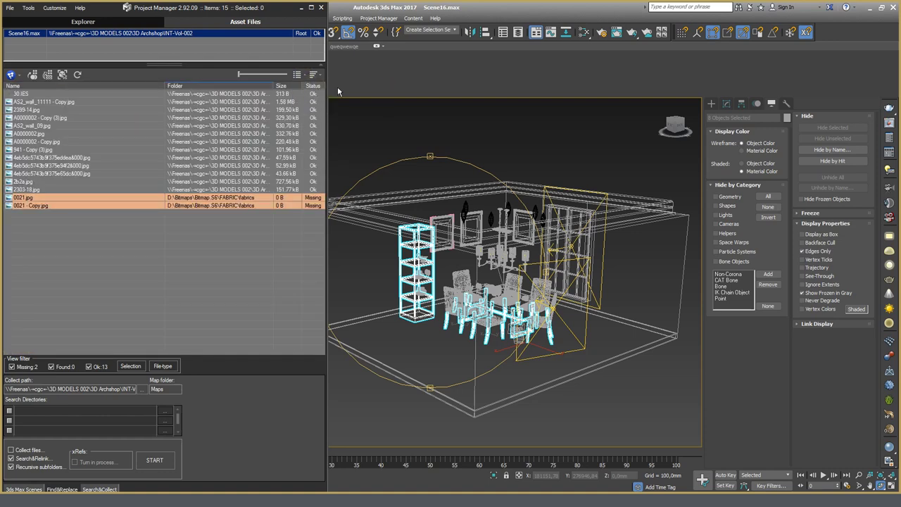
pyautogui.moveTo(328, 124); pyautogui.dragTo(514, 123)
# Step: Select AS2_wall_11111 - Copy.jpg and examine the commands available for linked asset files
pyautogui.moveTo(30, 104)
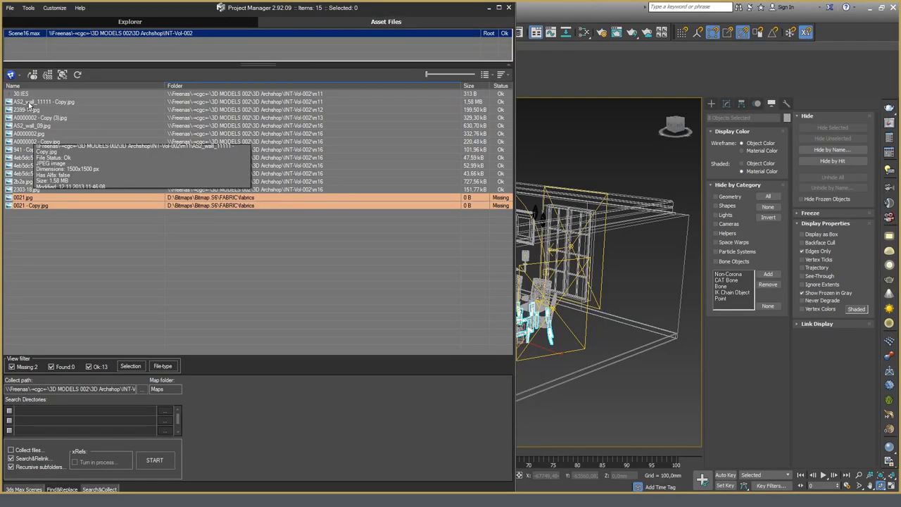
pyautogui.click(29, 103)
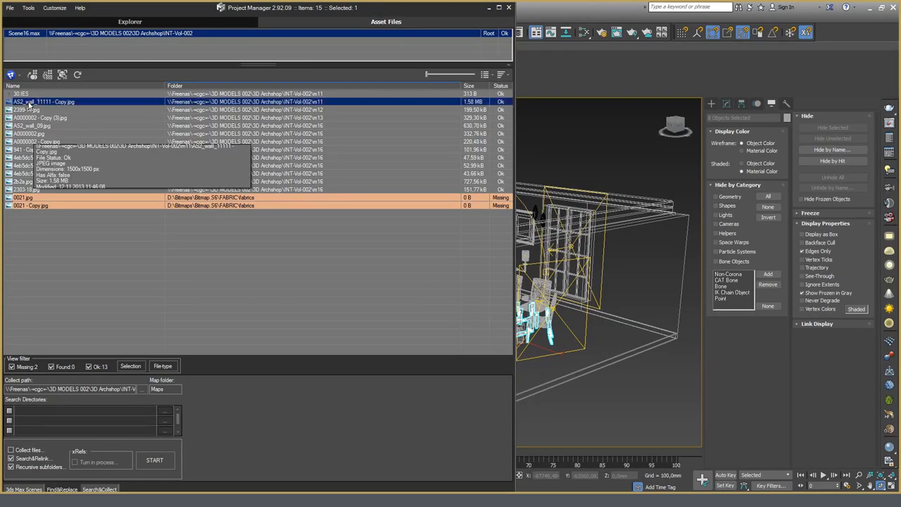
pyautogui.rightClick(30, 103)
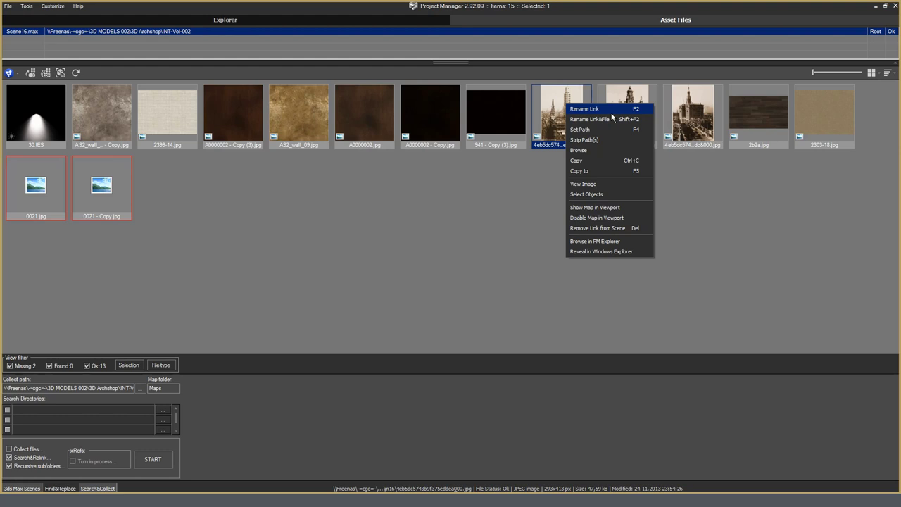
pyautogui.click(461, 192)
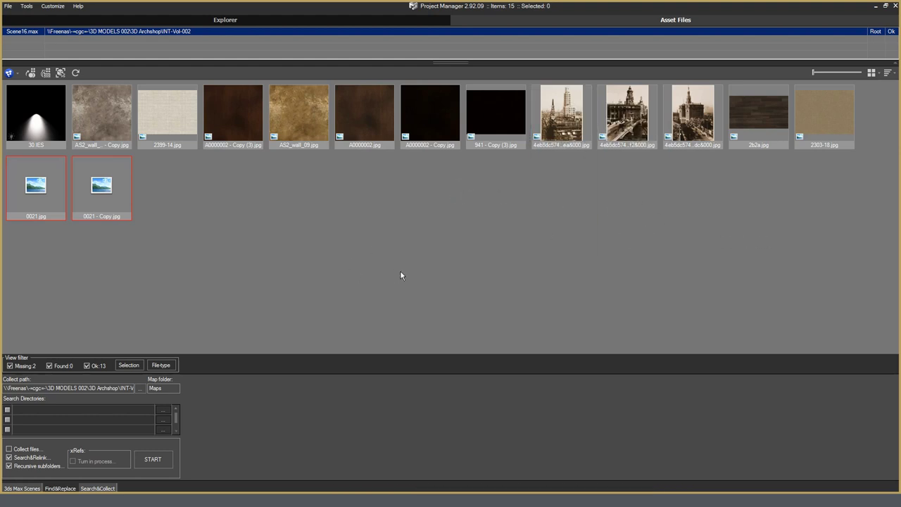
# Step: Reveal the linked file AS2_wall_09.jpg in Windows Explorer
pyautogui.click(289, 141)
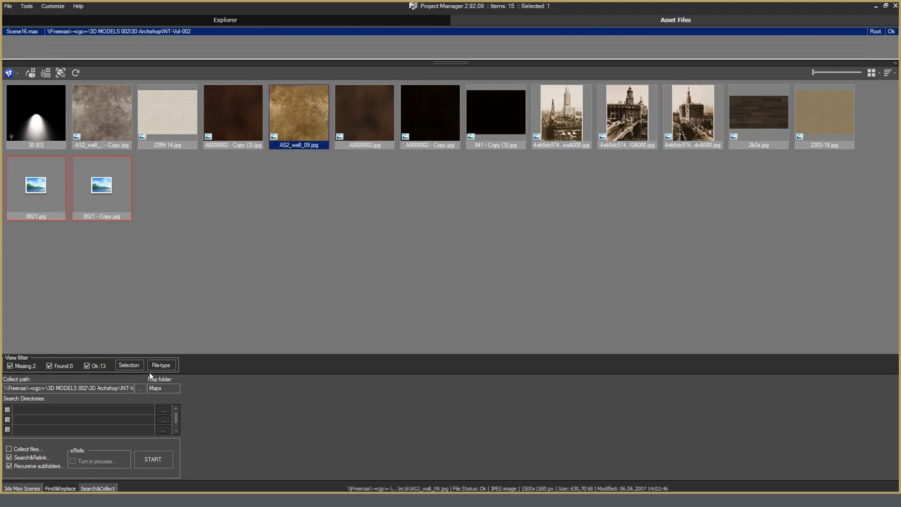
pyautogui.rightClick(304, 109)
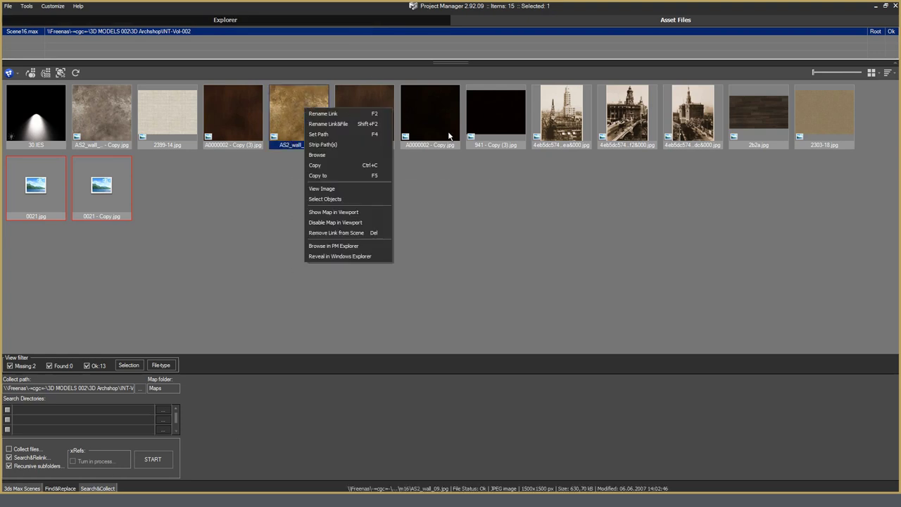
pyautogui.click(340, 257)
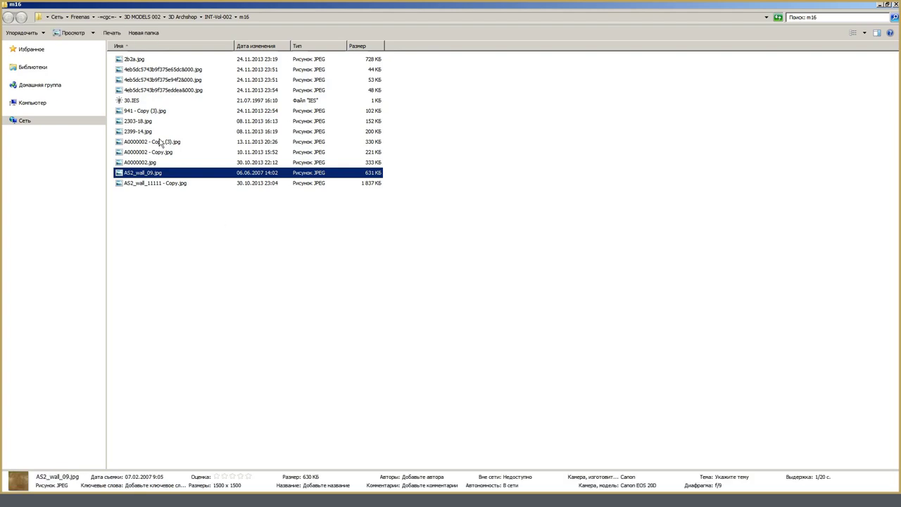
# Step: Display the m16 folder's files as thumbnails and create a copy of AS2_wall_09.jpg in the same folder
pyautogui.click(865, 32)
pyautogui.click(835, 29)
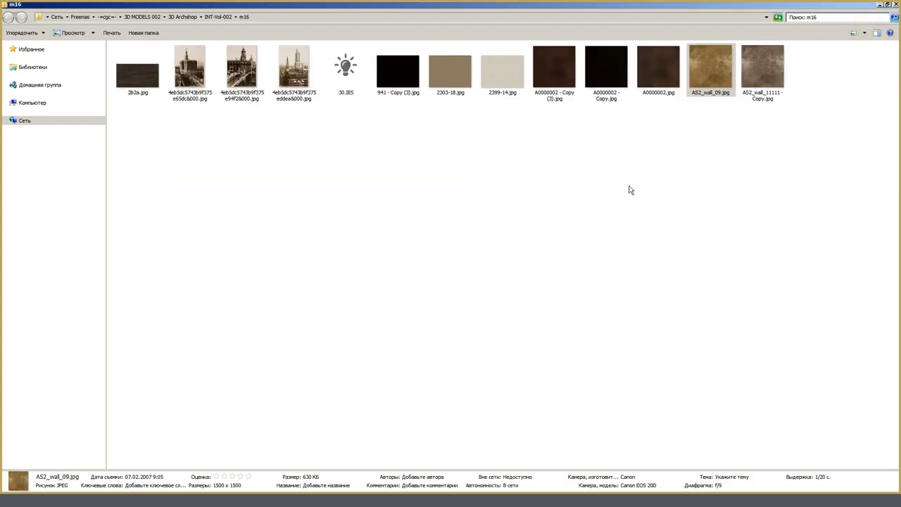
pyautogui.moveTo(704, 75); pyautogui.dragTo(653, 226, button='right')
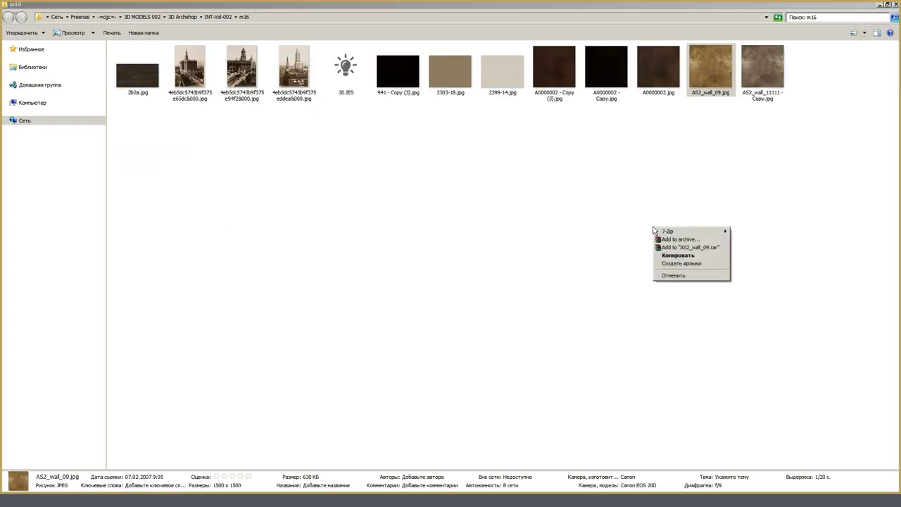
pyautogui.click(684, 255)
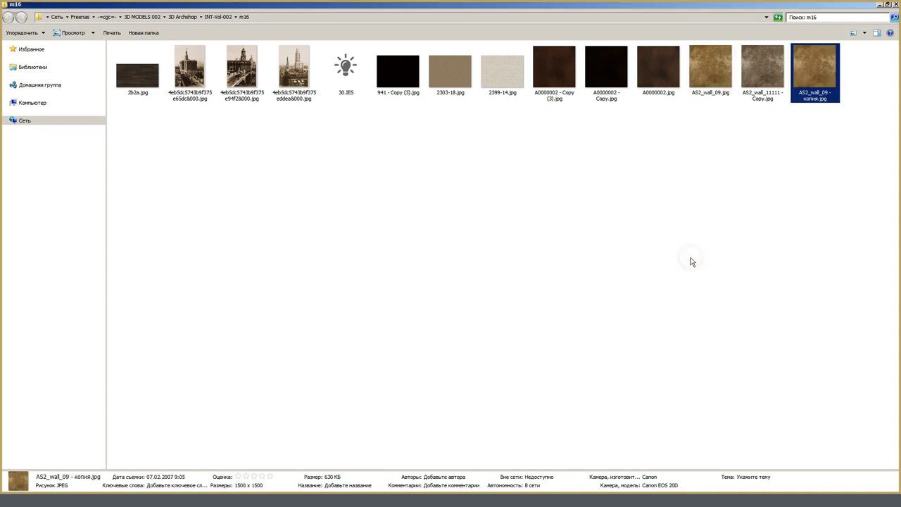
# Step: Open the AS2_wall_09.jpg copy in Photoshop and tint its midtones with Color Balance levels +68, -50, +69
pyautogui.rightClick(811, 62)
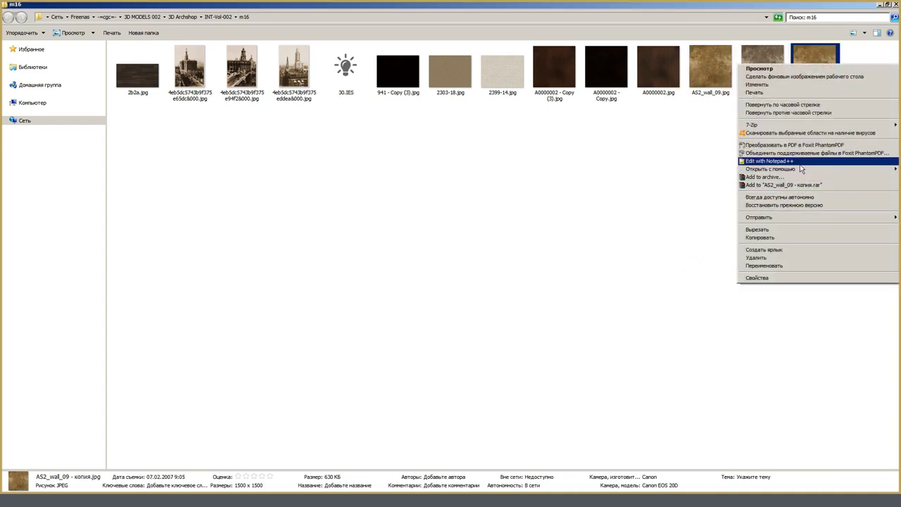
pyautogui.click(676, 169)
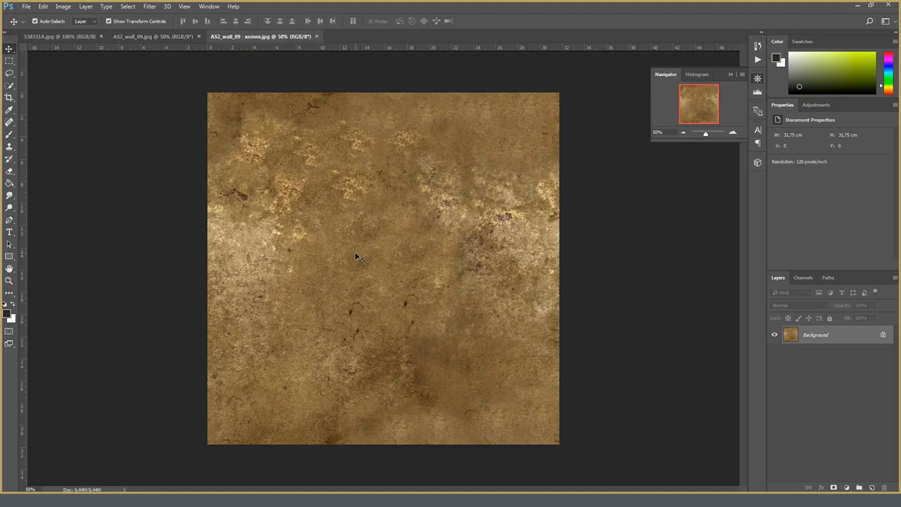
pyautogui.click(62, 7)
pyautogui.moveTo(73, 29)
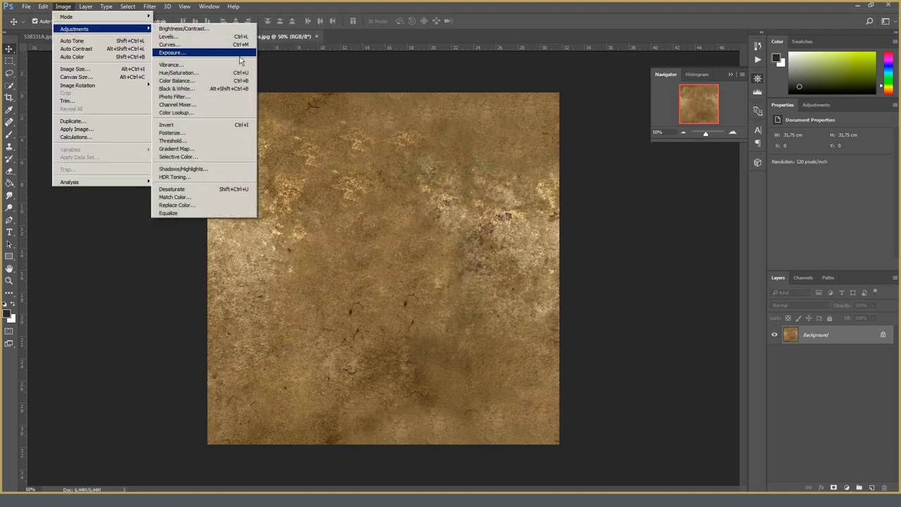
pyautogui.click(199, 81)
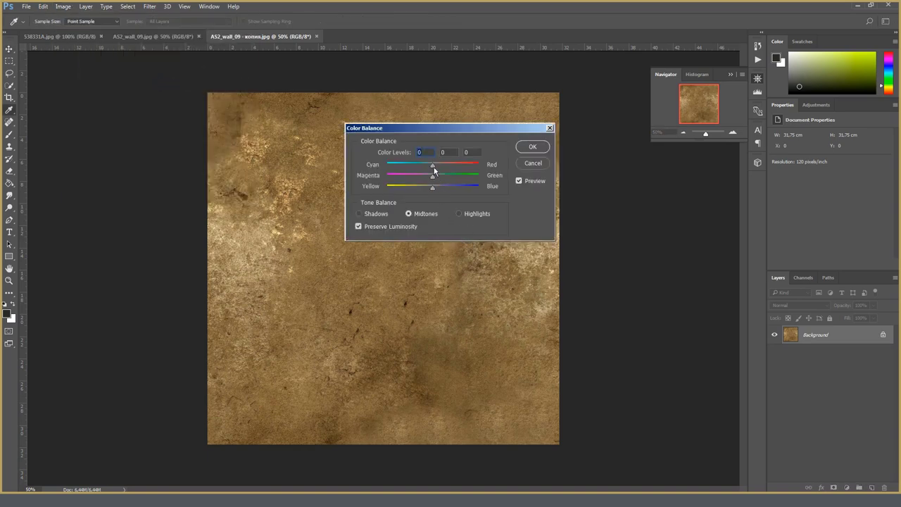
pyautogui.moveTo(432, 168); pyautogui.dragTo(435, 187)
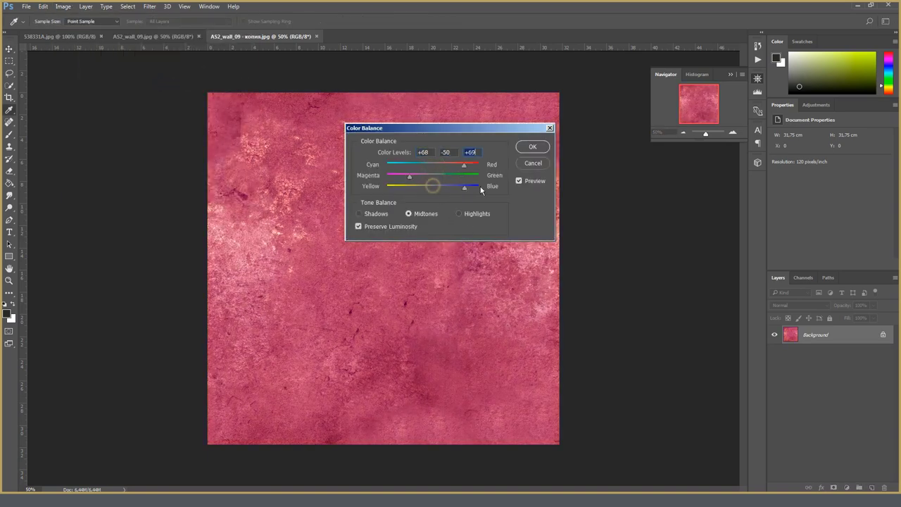
pyautogui.click(532, 147)
pyautogui.press('v')
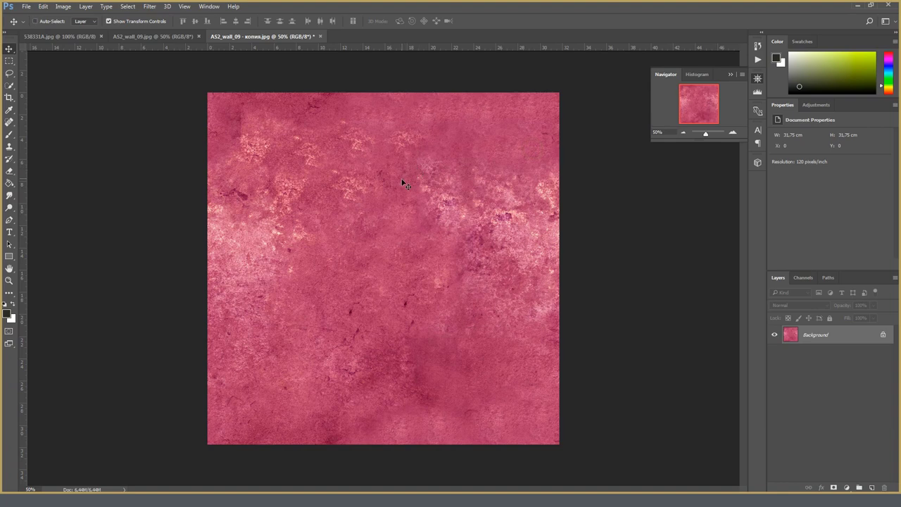
# Step: Save the tinted image and rename its file in the m16 folder as AS2_wall_09_01.jpg
pyautogui.hotkey('ctrl', 's')
pyautogui.click(859, 6)
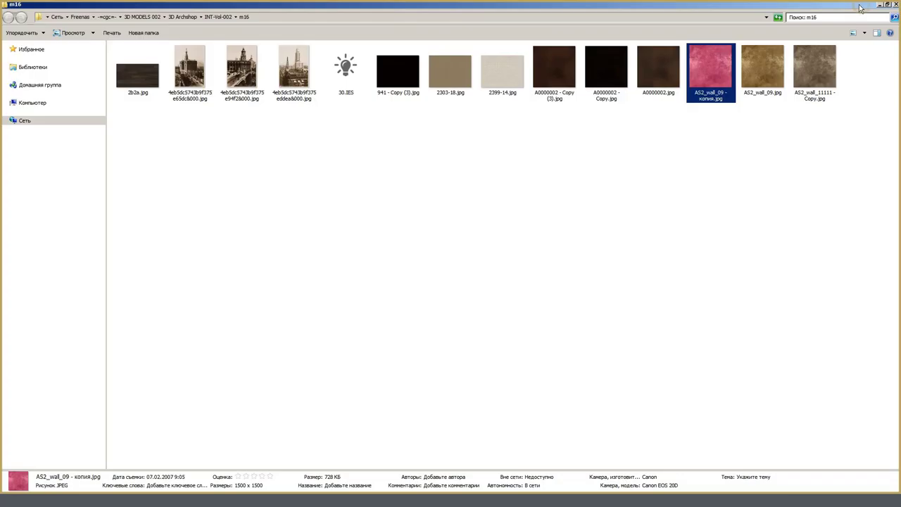
pyautogui.click(709, 98)
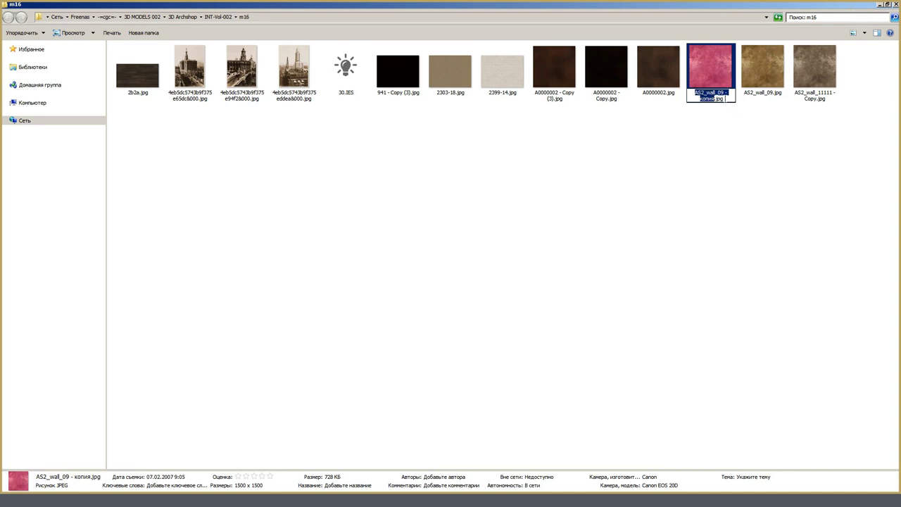
pyautogui.moveTo(726, 92)
pyautogui.mouseDown()
pyautogui.moveTo(711, 104)
pyautogui.moveTo(719, 103)
pyautogui.mouseUp()
pyautogui.write('_01')
pyautogui.press('Return')
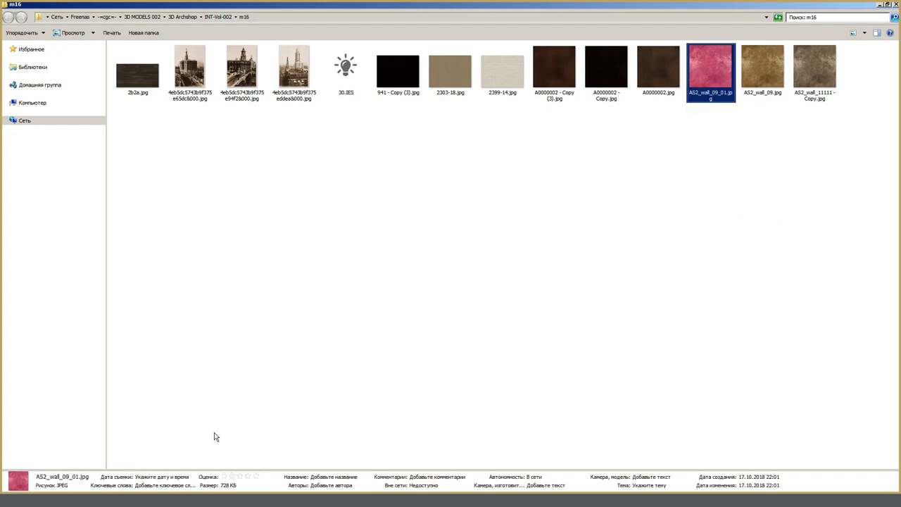
# Step: Switch to Project Manager and rename only the link of AS2_wall_09.jpg to AS2_wall_09_01.jpg
pyautogui.hotkey('alt', 'Tab')
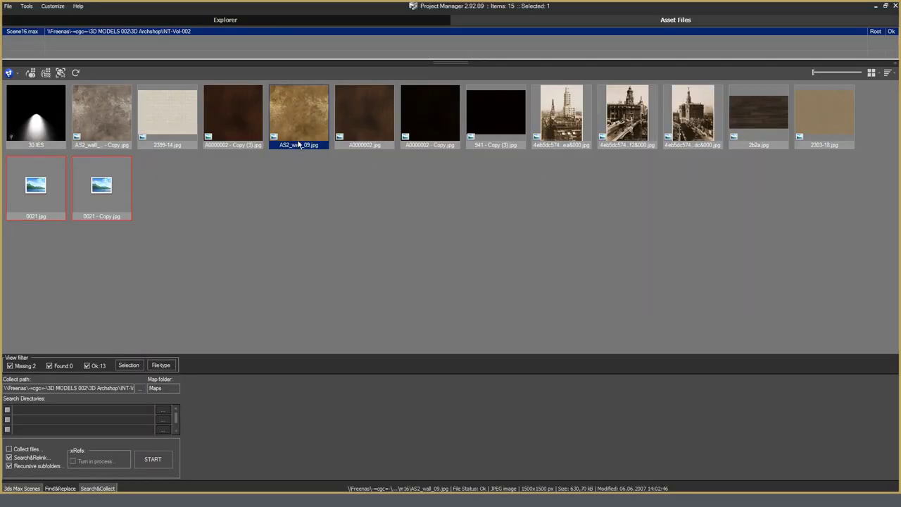
pyautogui.moveTo(297, 144)
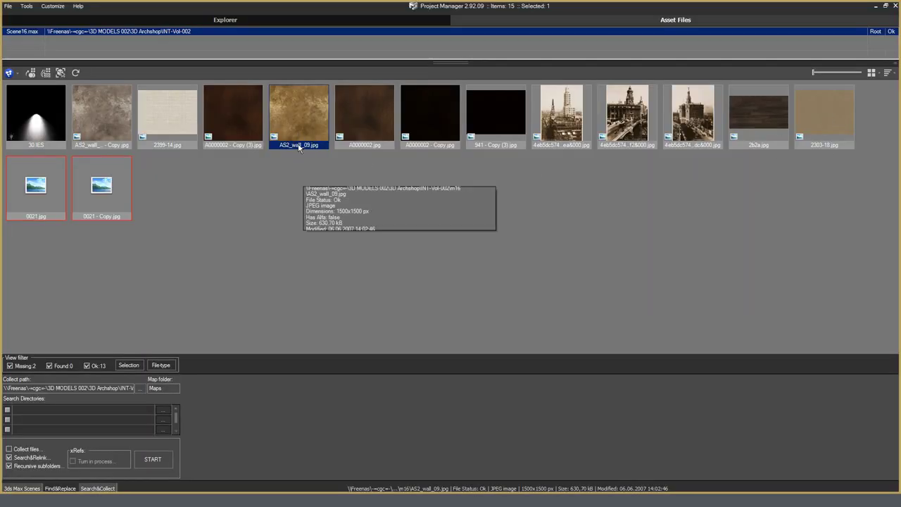
pyautogui.rightClick(299, 146)
pyautogui.click(310, 150)
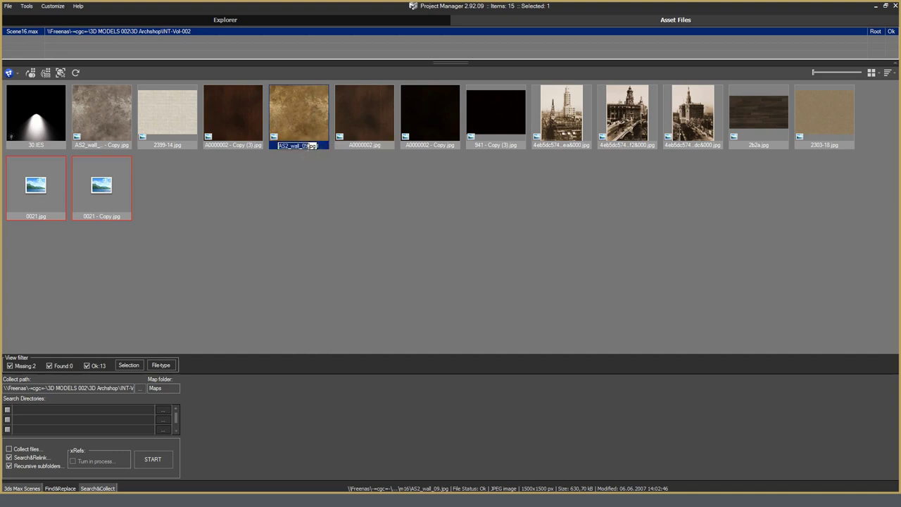
pyautogui.press('End')
pyautogui.write('_01')
pyautogui.press('Return')
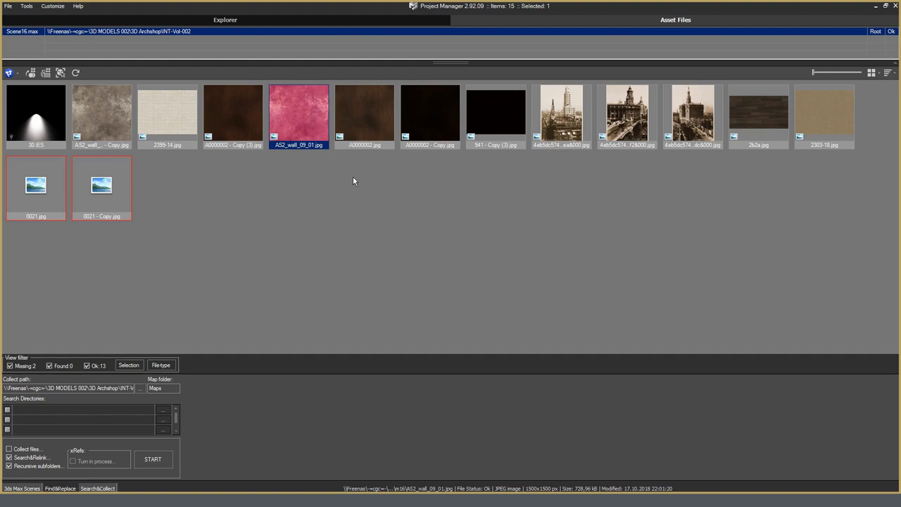
# Step: Rename the pink wall texture's link back to AS2_wall_09.jpg and clear the selection
pyautogui.rightClick(310, 145)
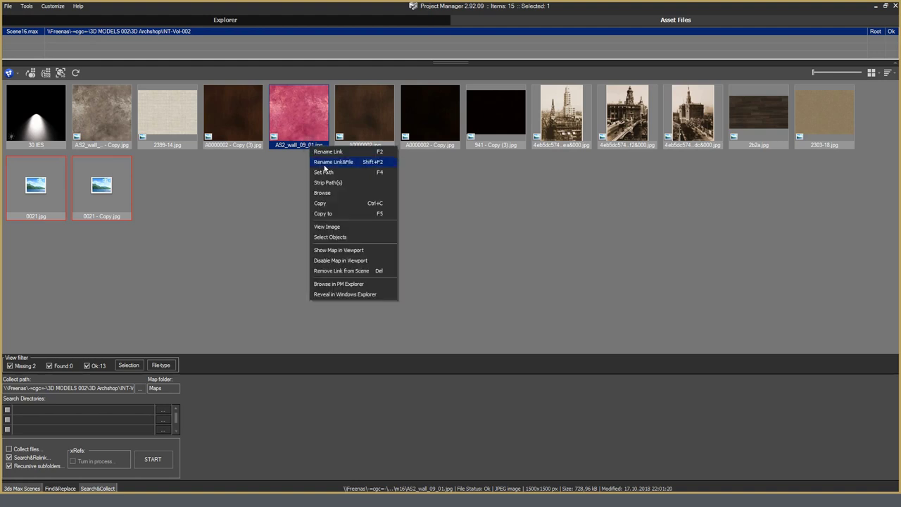
pyautogui.click(345, 152)
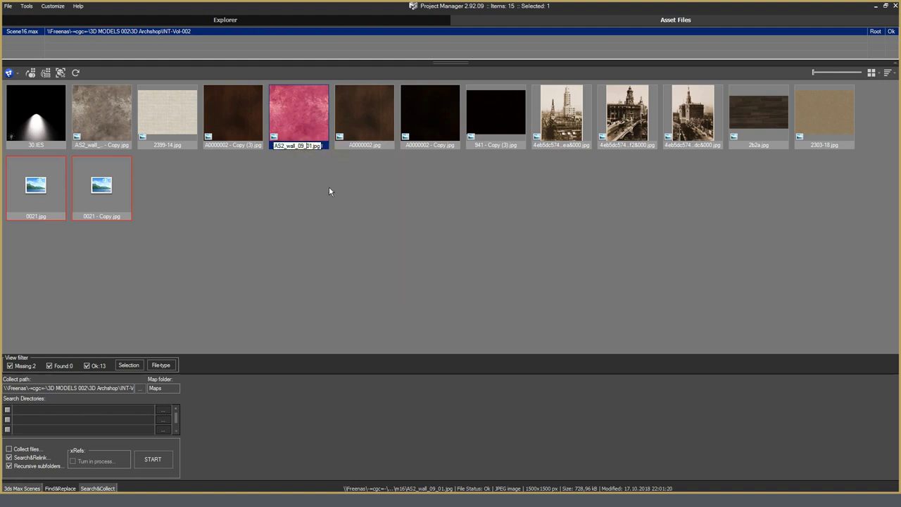
pyautogui.press('Right')
pyautogui.press('BackSpace')
pyautogui.press('BackSpace')
pyautogui.press('BackSpace')
pyautogui.press('Return')
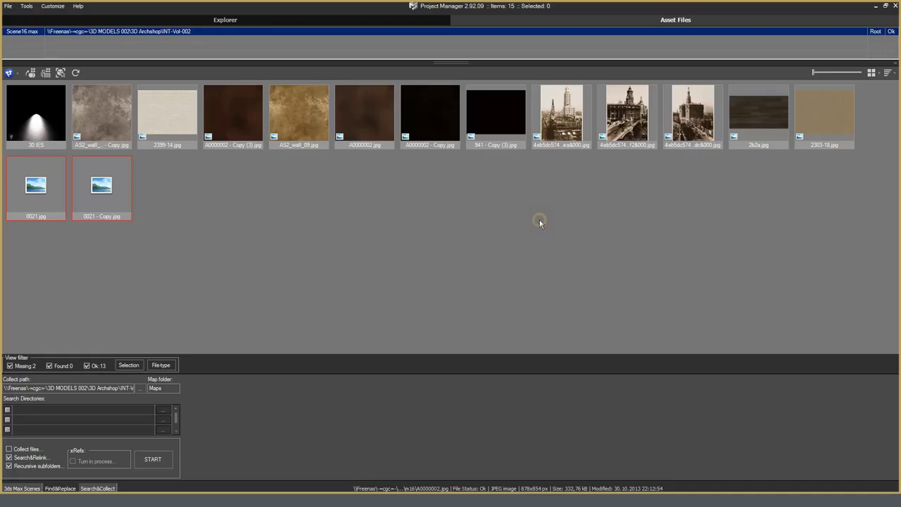
pyautogui.click(531, 221)
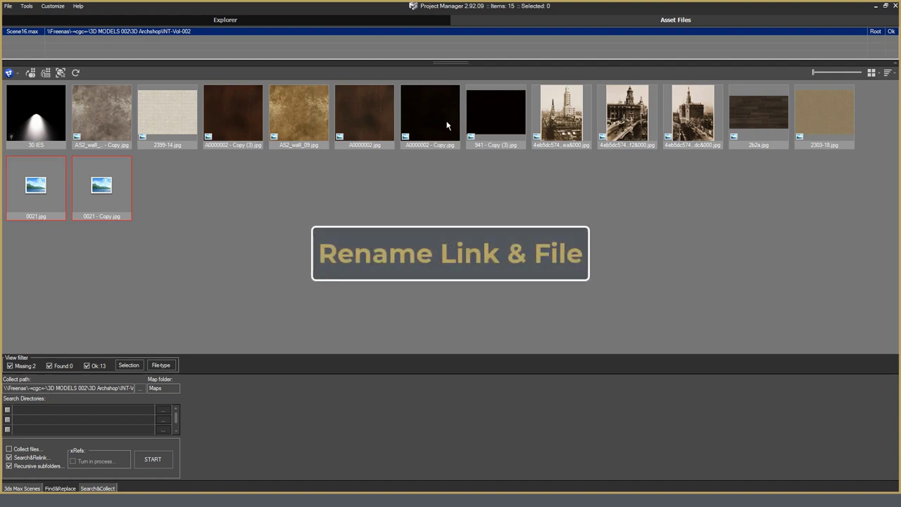
# Step: Rename both the link and the file of A0000002 - Copy.jpg to Scene-16-Tex-001.jpg
pyautogui.rightClick(430, 127)
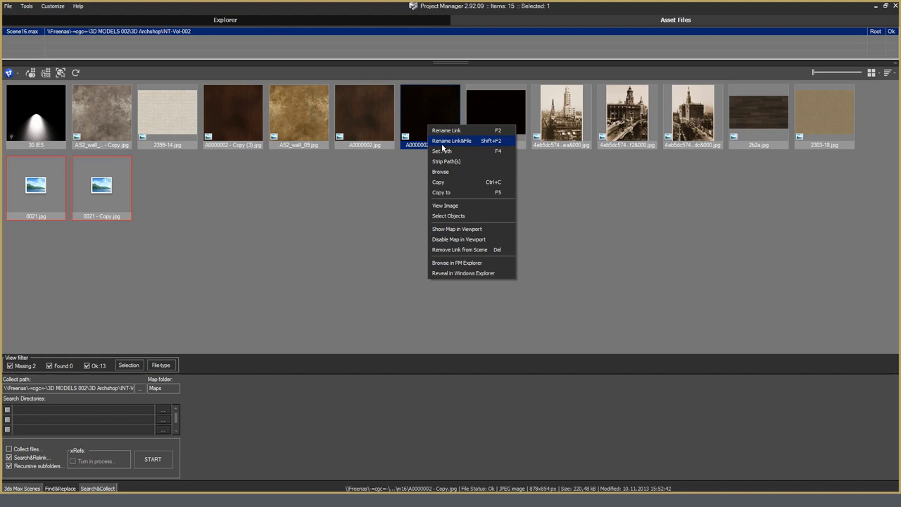
pyautogui.click(449, 141)
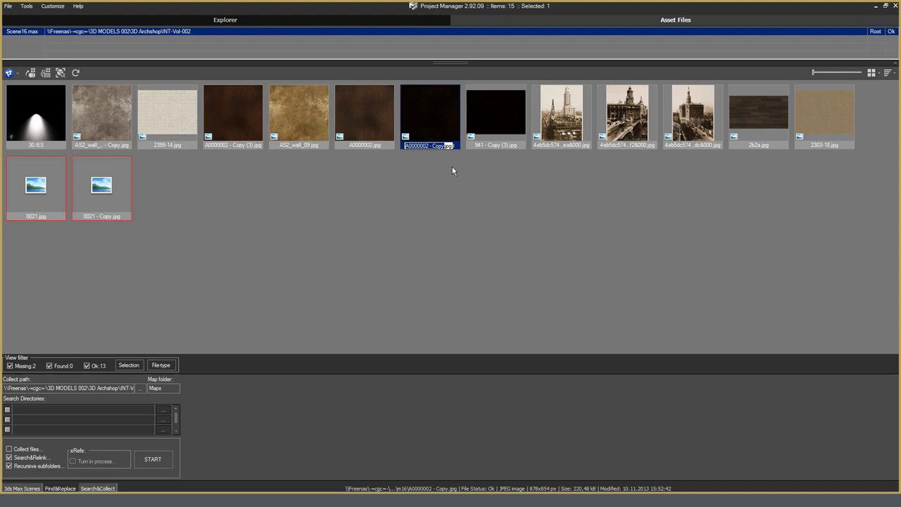
pyautogui.write('Scene-16-Tex-001')
pyautogui.press('Return')
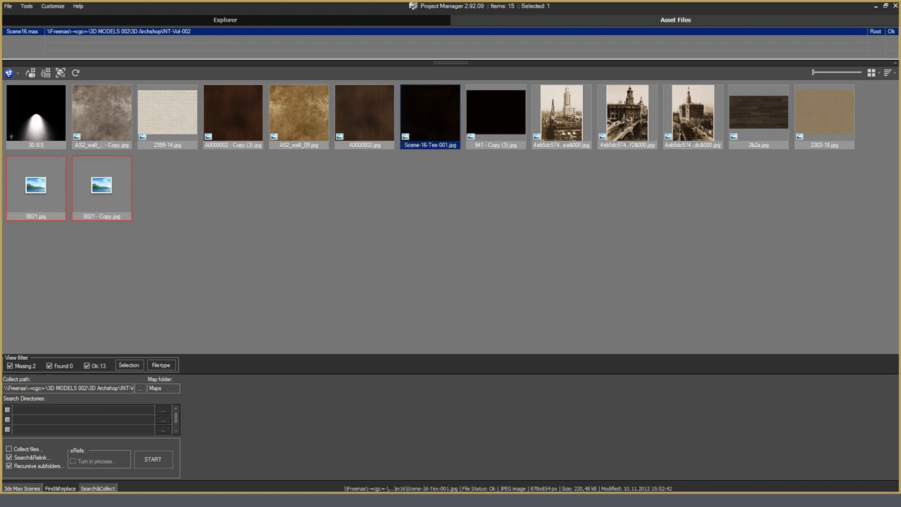
# Step: Switch to the m16 folder in Windows Explorer and check the renamed Scene-16-Tex-001.jpg file
pyautogui.rightClick(18, 491)
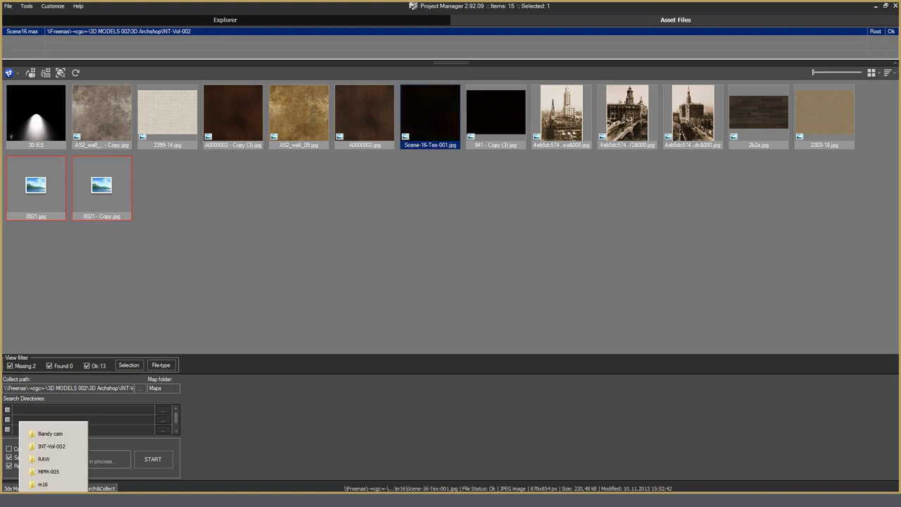
pyautogui.click(50, 488)
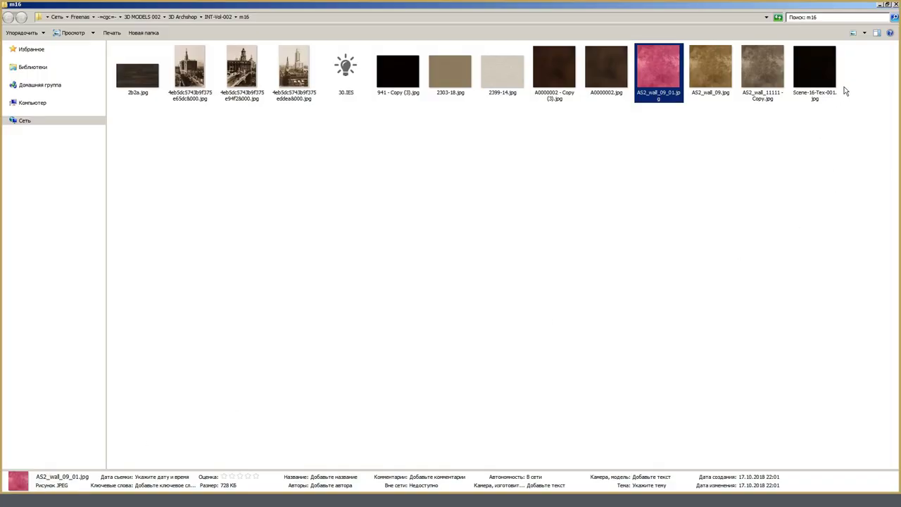
pyautogui.click(824, 79)
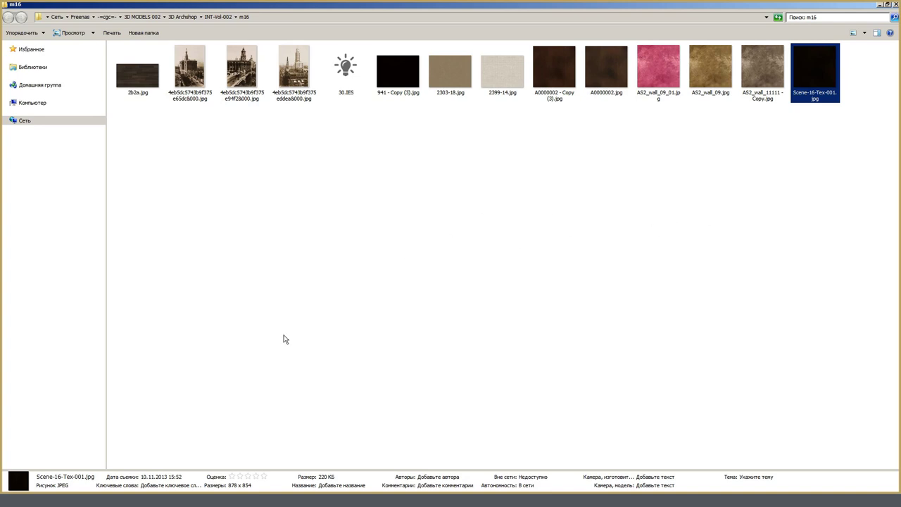
# Step: Return to Project Manager and rename the link and file of 4eb5dc5743b9f375eddea&000.jpg to Scene-16-Art-work-001.jpg
pyautogui.hotkey('alt', 'Tab')
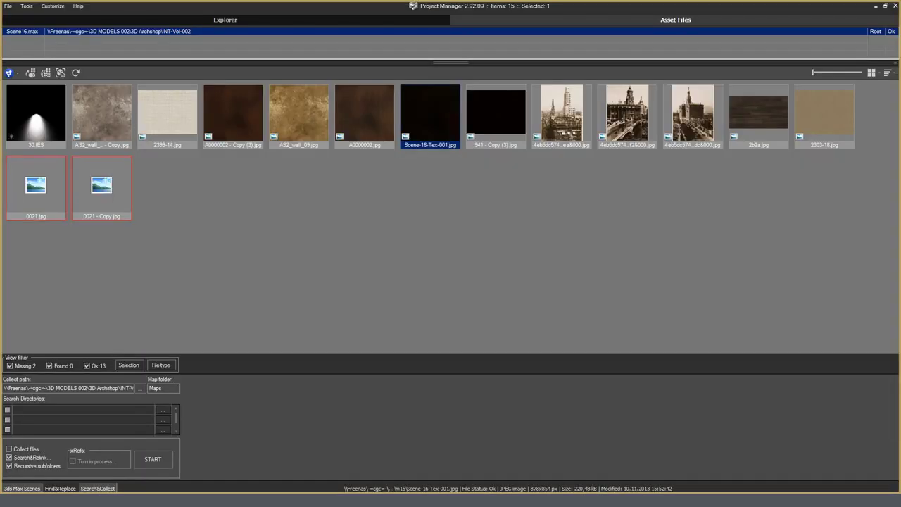
pyautogui.rightClick(562, 123)
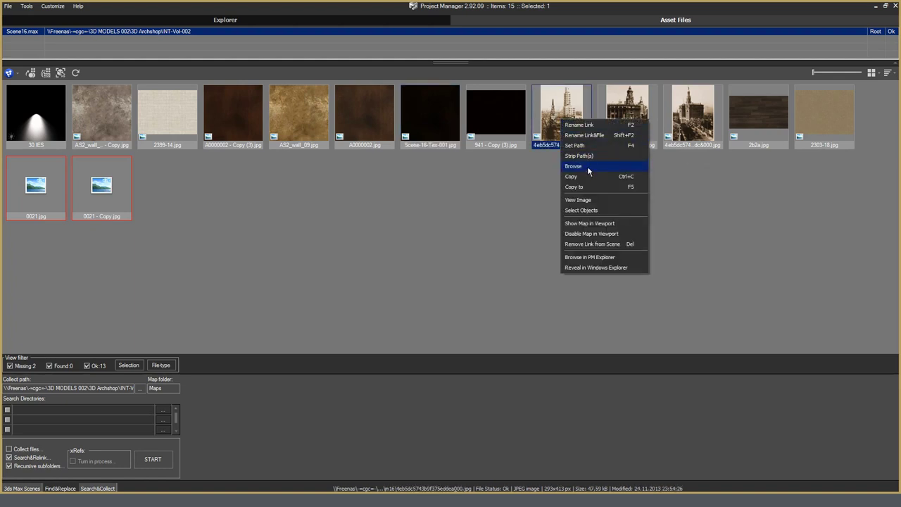
pyautogui.click(590, 134)
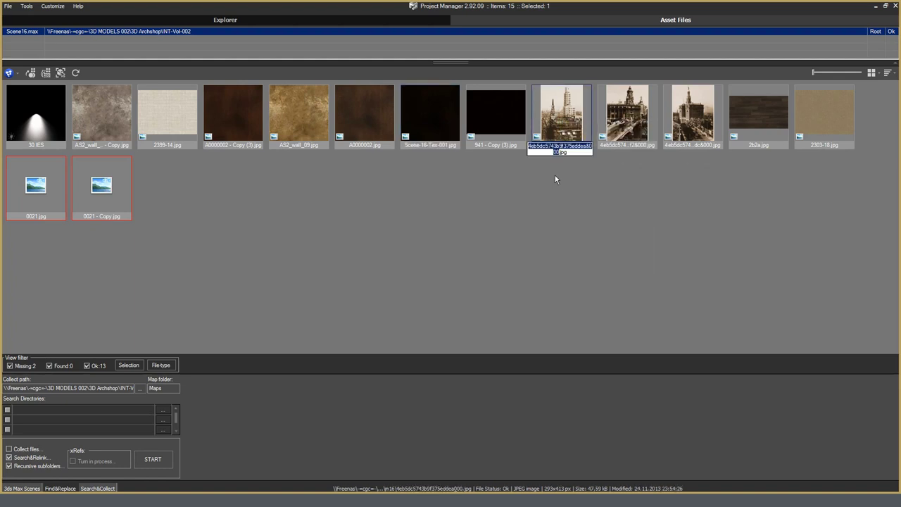
pyautogui.write('Art')
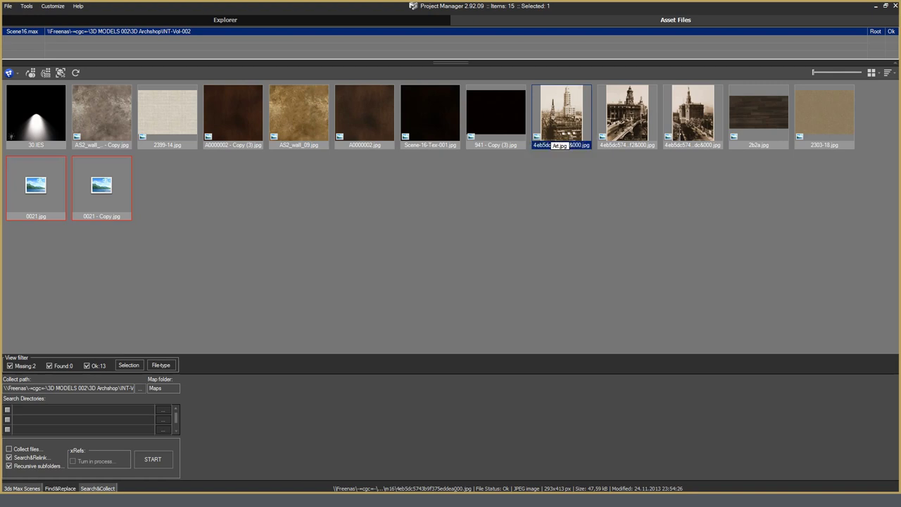
pyautogui.write('-work-001')
pyautogui.moveTo(573, 146); pyautogui.dragTo(543, 146)
pyautogui.hotkey('ctrl', 'v')
pyautogui.press('Return')
# Step: Rename the links and files of the other two building photos to Scene-16-Art-work-002.jpg and Scene-16-Art-work-003.jpg
pyautogui.rightClick(619, 147)
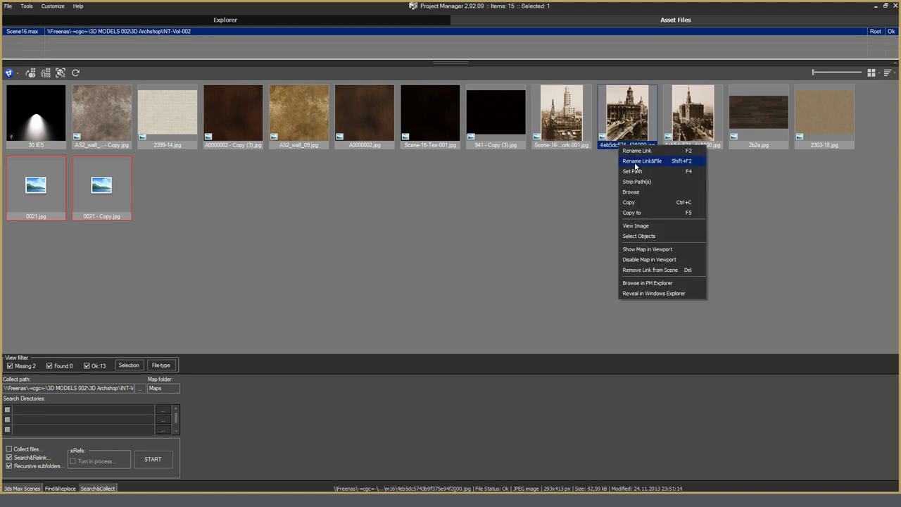
pyautogui.click(638, 163)
pyautogui.hotkey('ctrl', 'v')
pyautogui.press('Return')
pyautogui.rightClick(670, 128)
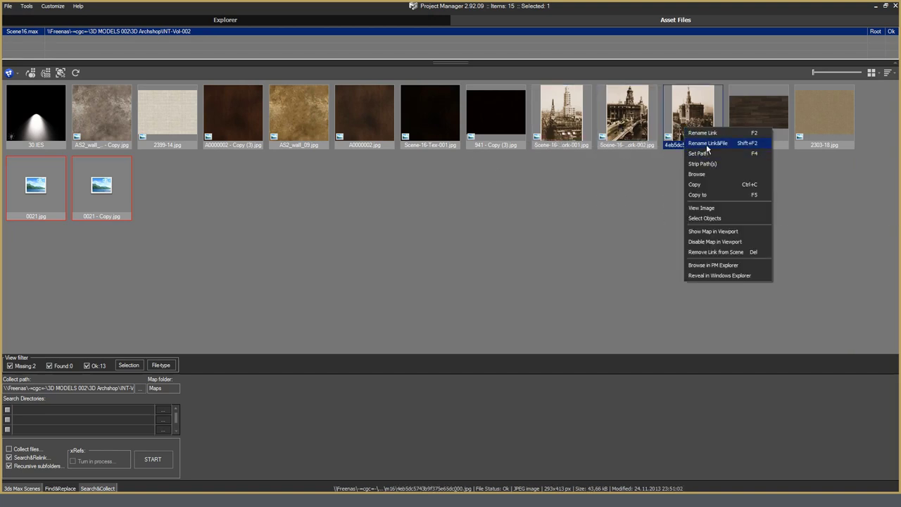
pyautogui.click(690, 143)
pyautogui.press('Return')
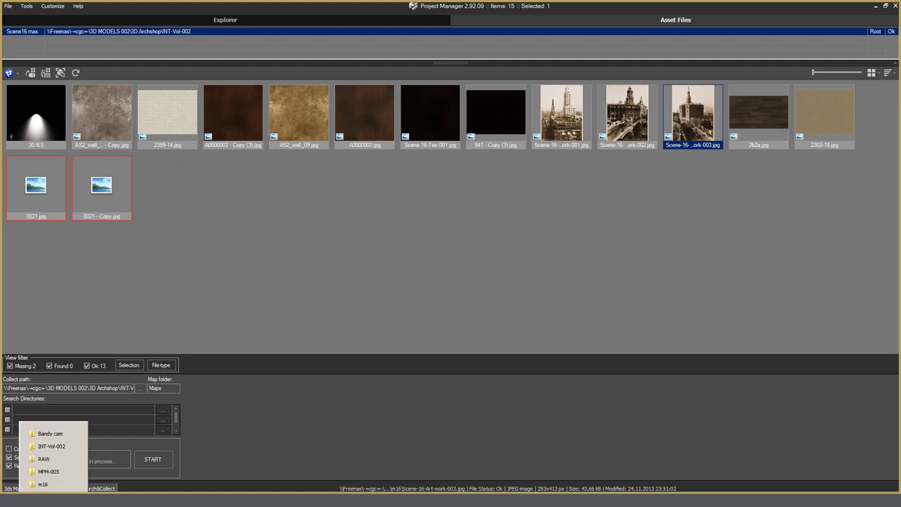
# Step: Switch to the m16 folder in Windows Explorer and check the renamed Scene-16-Art-work files
pyautogui.click(43, 485)
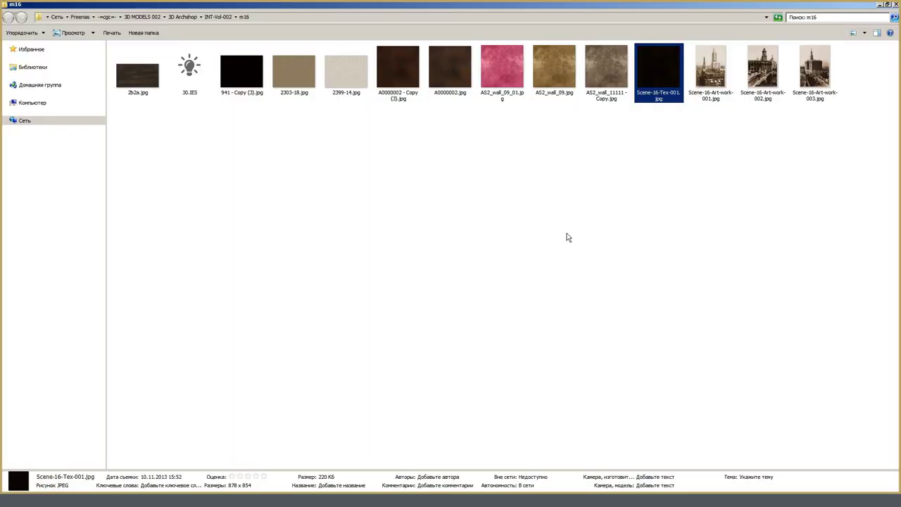
pyautogui.click(778, 176)
pyautogui.click(711, 70)
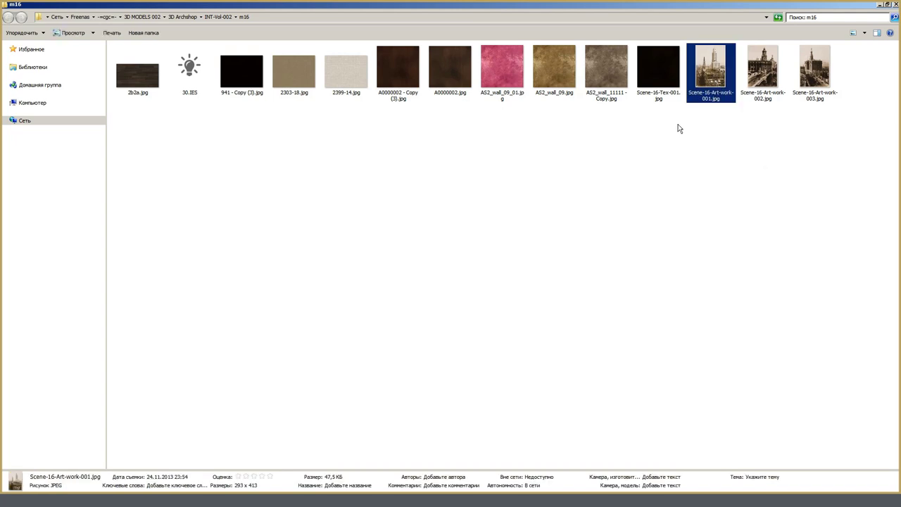
# Step: Return to Project Manager and strip the path from the missing 0021 - Copy.jpg link in the detailed asset list
pyautogui.hotkey('alt', 'Tab')
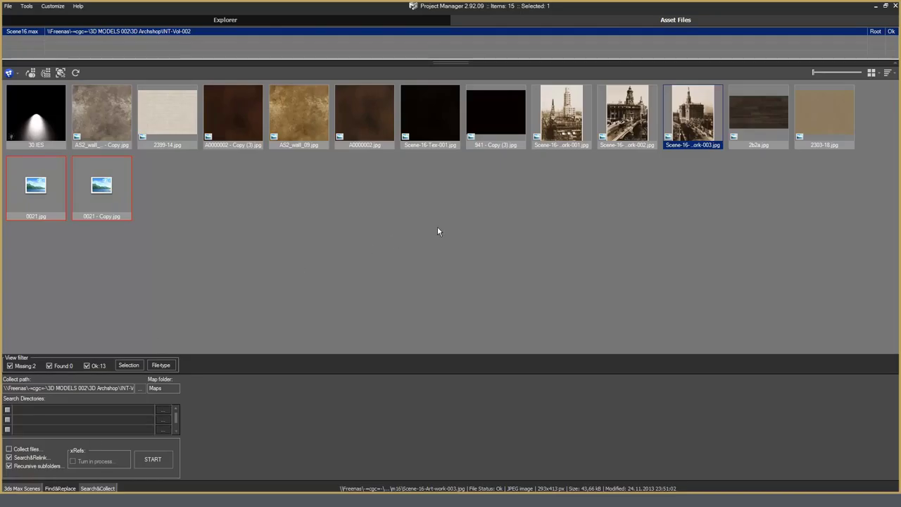
pyautogui.rightClick(622, 130)
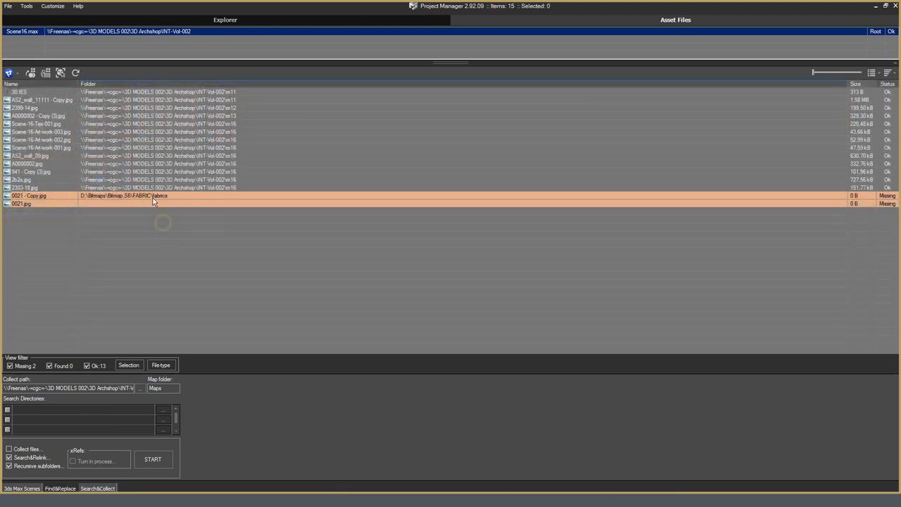
pyautogui.click(152, 199)
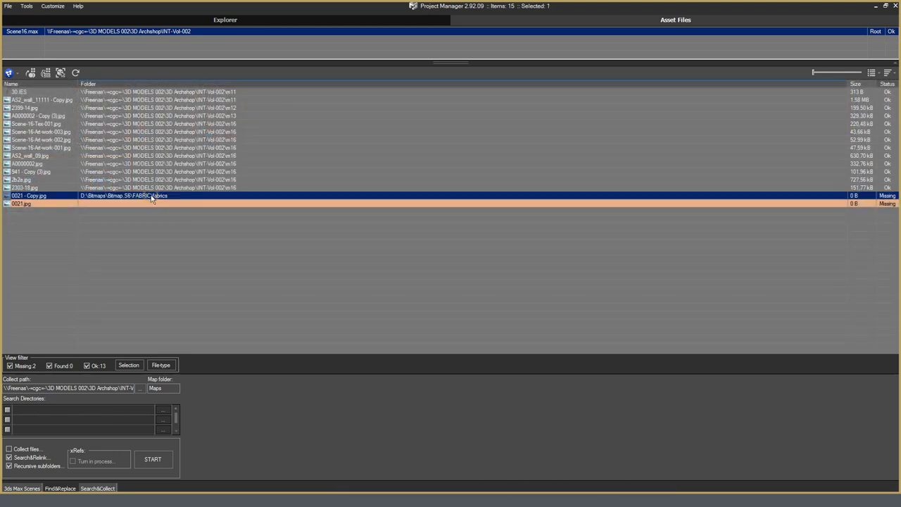
pyautogui.rightClick(151, 199)
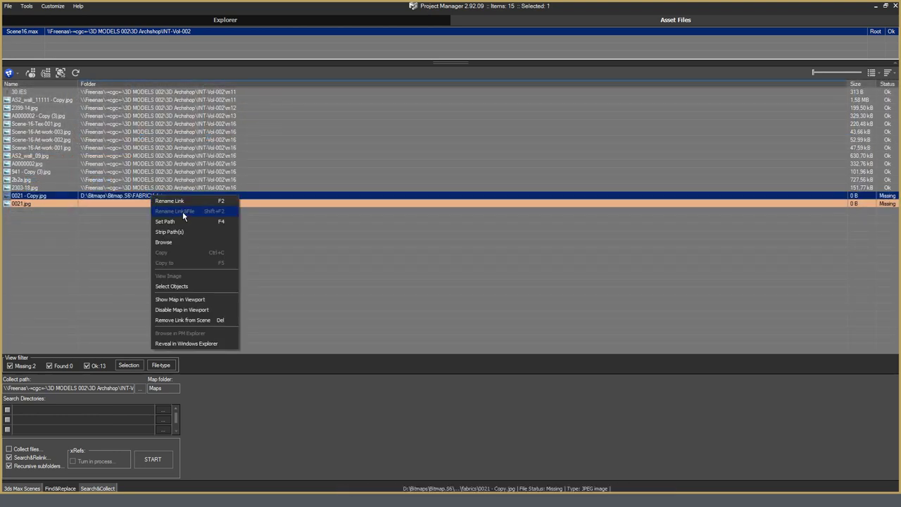
pyautogui.click(177, 232)
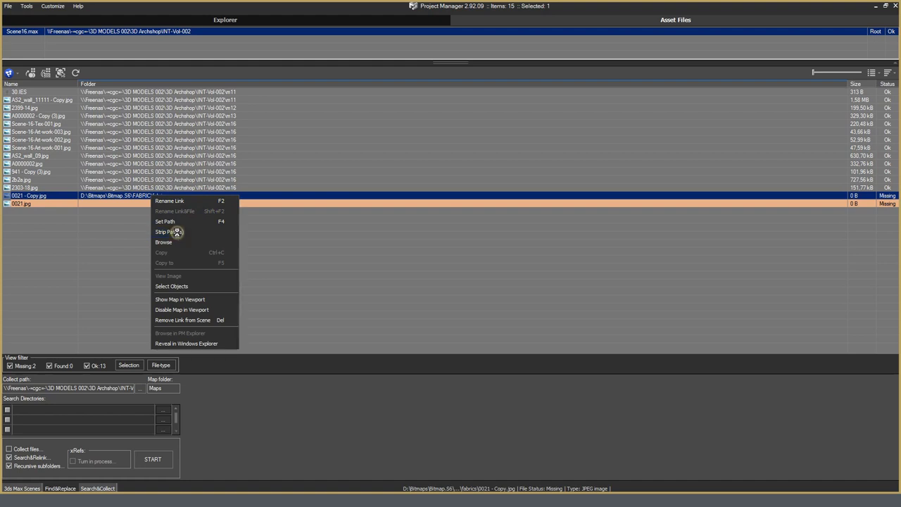
pyautogui.click(448, 280)
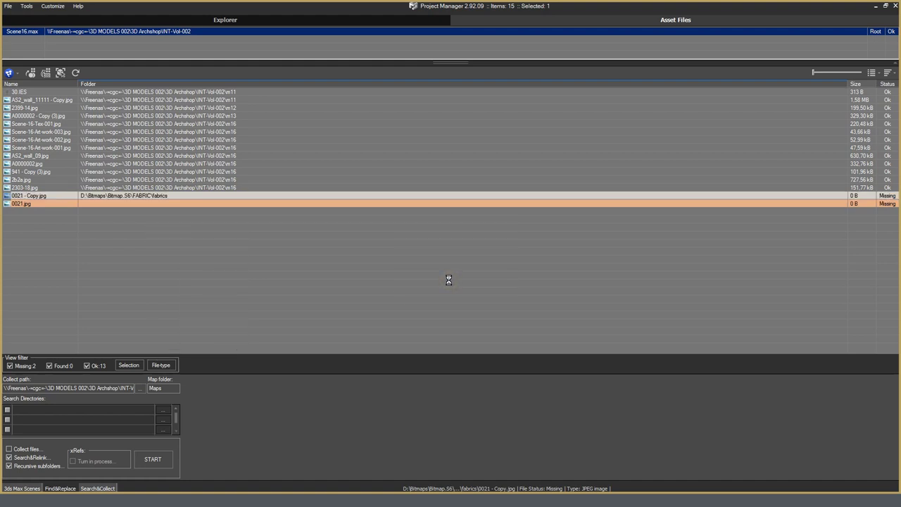
pyautogui.click(145, 187)
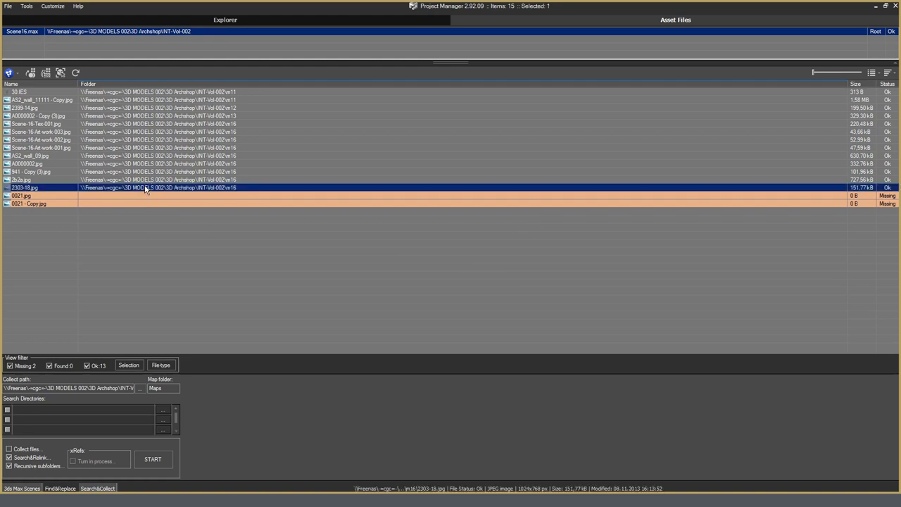
pyautogui.rightClick(145, 187)
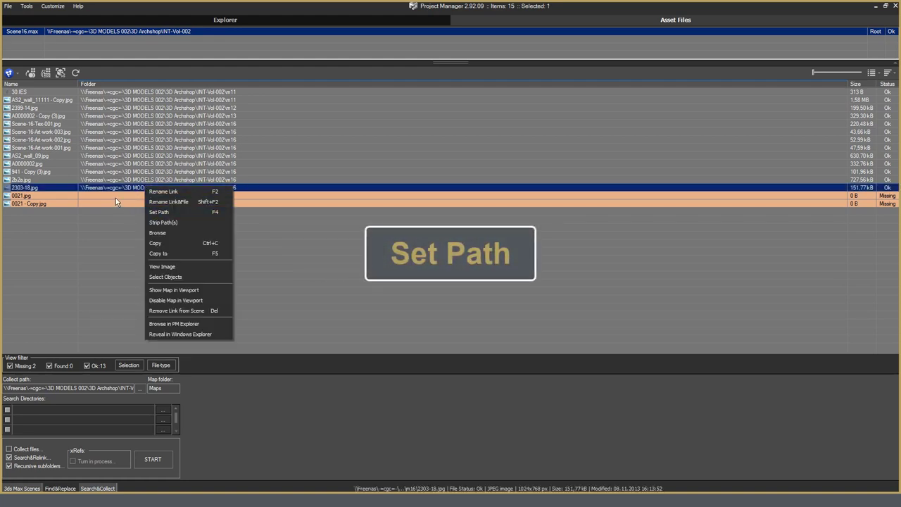
pyautogui.click(117, 200)
pyautogui.rightClick(117, 196)
pyautogui.click(140, 181)
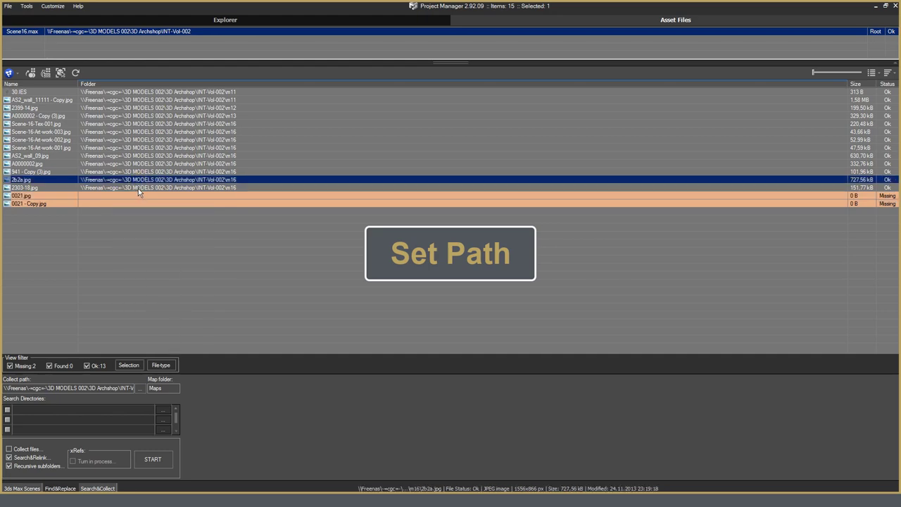
pyautogui.rightClick(140, 189)
pyautogui.rightClick(210, 197)
pyautogui.click(160, 271)
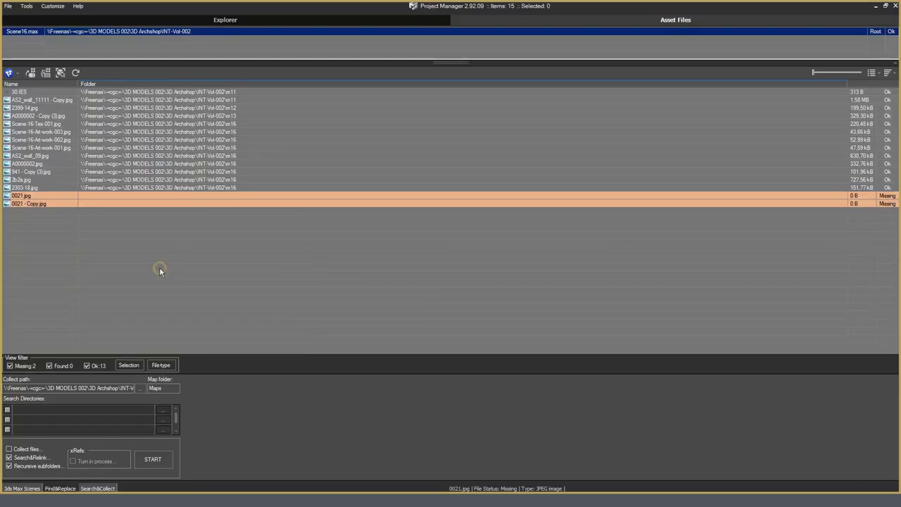
pyautogui.rightClick(203, 260)
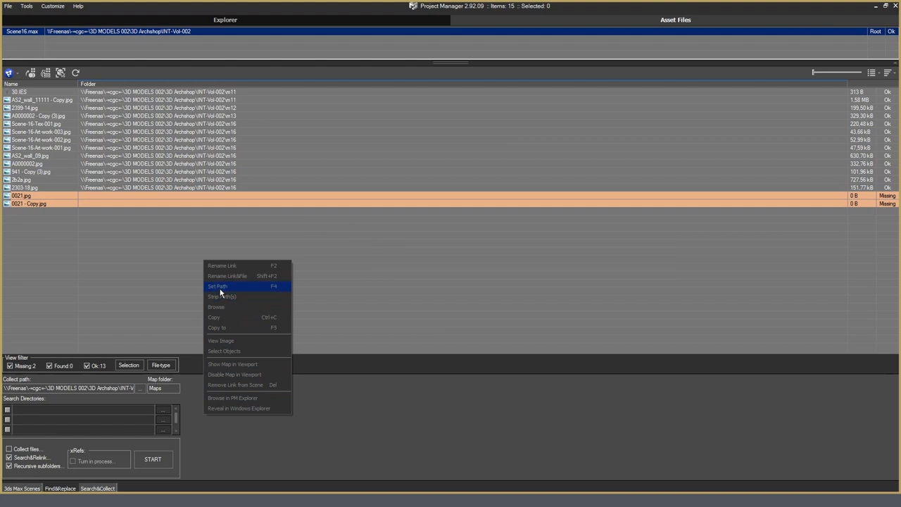
pyautogui.click(162, 275)
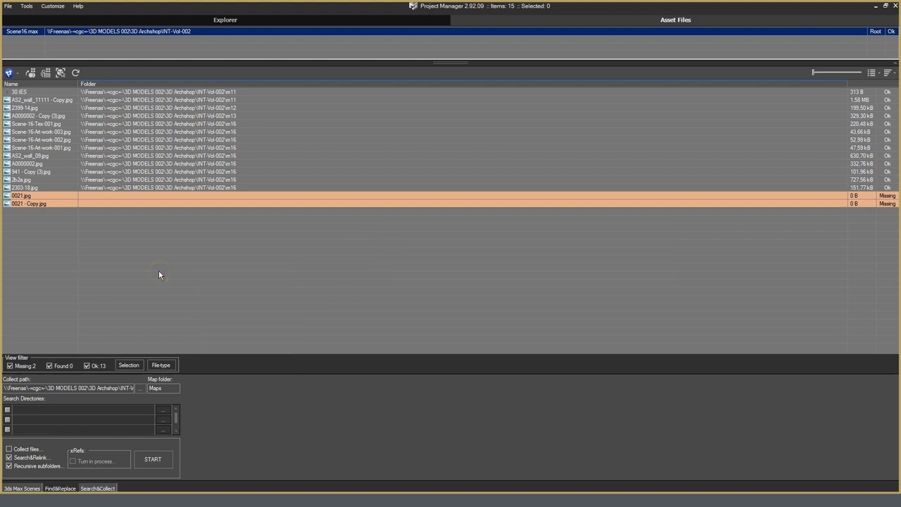
# Step: Remove the links of the missing 0021.jpg and 0021 - Copy.jpg from the scene
pyautogui.click(147, 205)
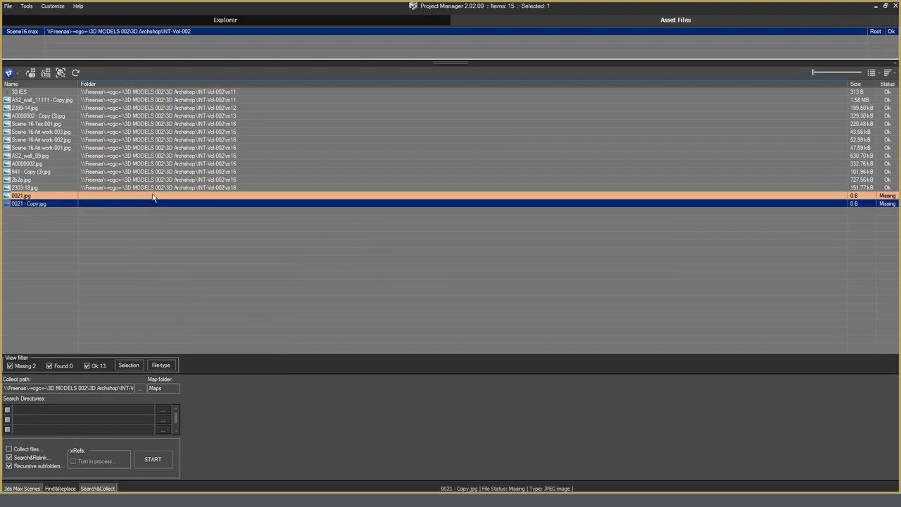
pyautogui.keyDown('shift'); pyautogui.click(153, 196); pyautogui.keyUp('shift')
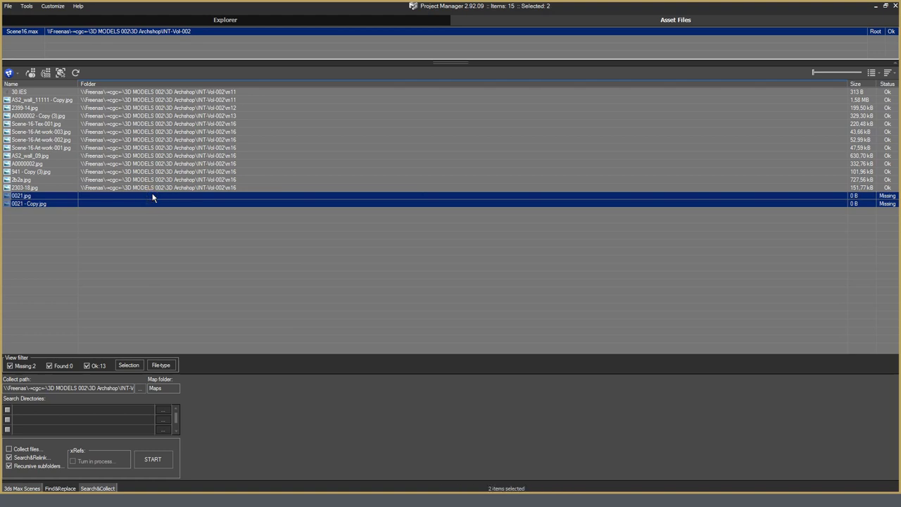
pyautogui.rightClick(152, 197)
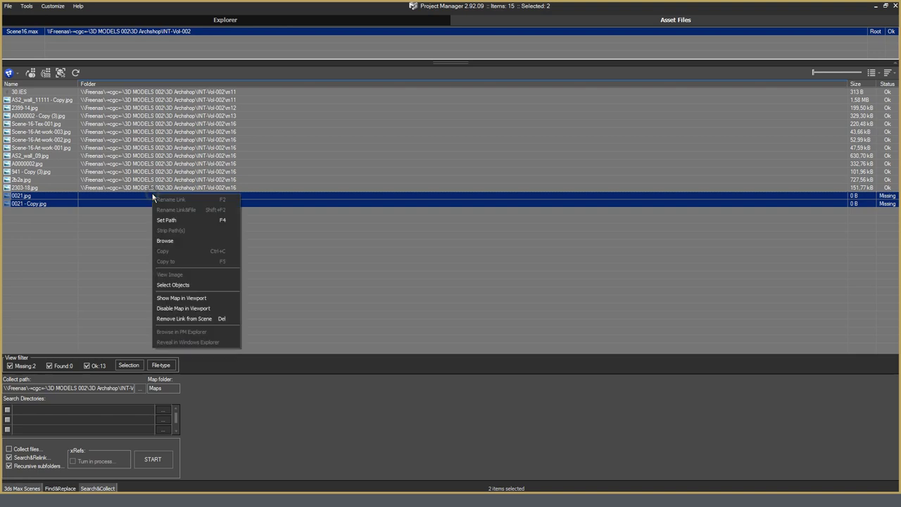
pyautogui.click(202, 321)
pyautogui.click(454, 278)
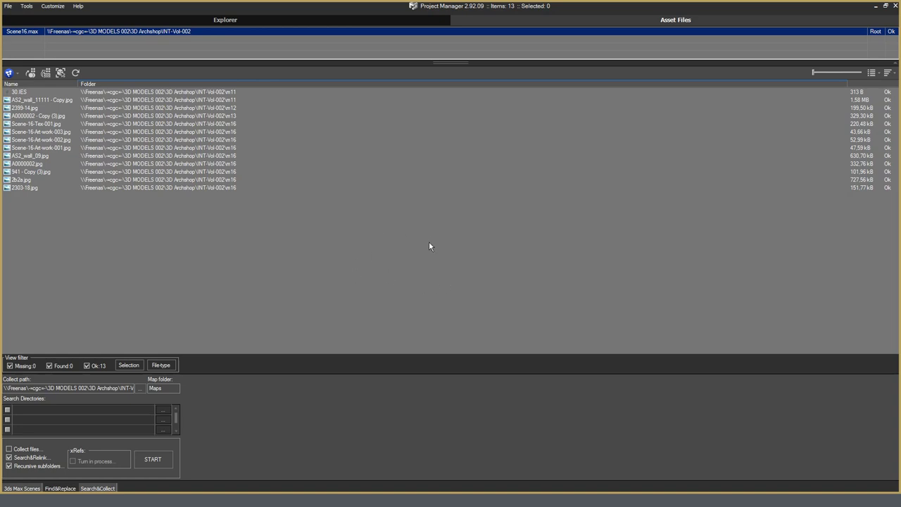
# Step: Show the assets as thumbnails and copy the Scene-16-Art-work-001.jpg file
pyautogui.click(887, 73)
pyautogui.rightClick(486, 130)
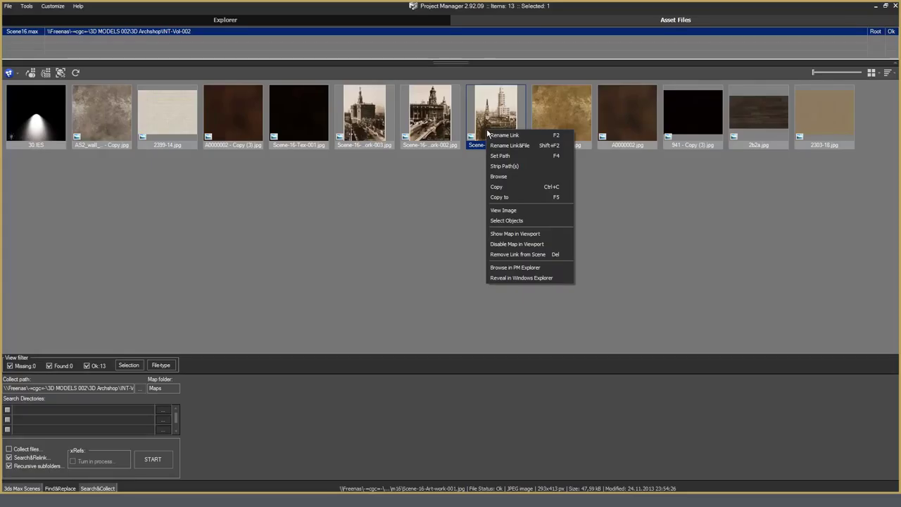
pyautogui.click(514, 196)
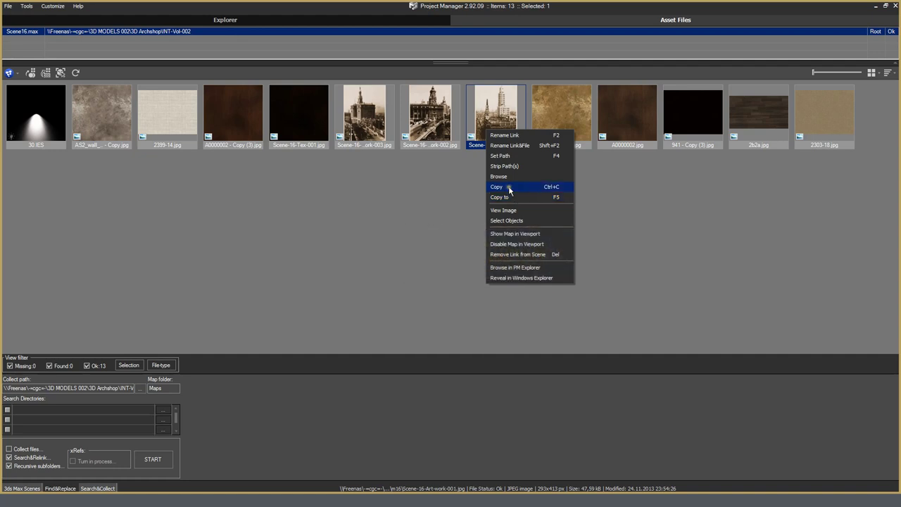
pyautogui.click(510, 189)
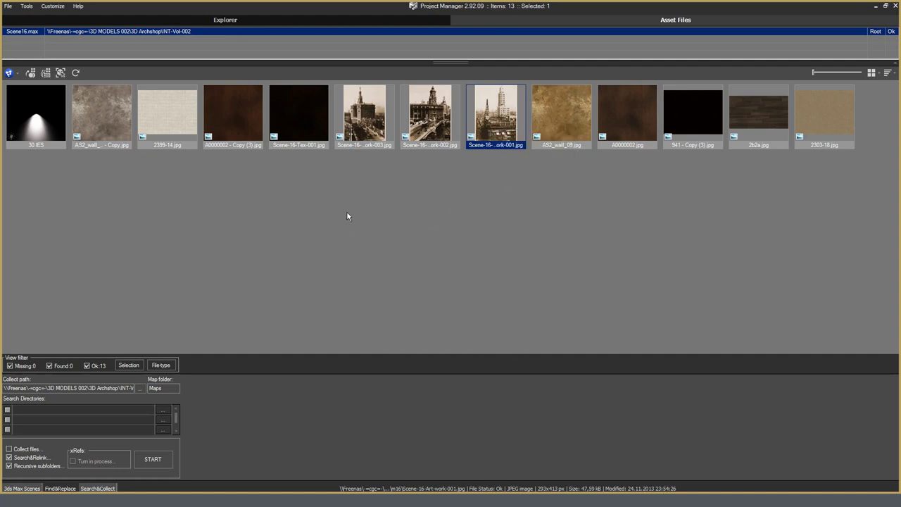
# Step: Paste the copied Scene-16-Art-work-001.jpg into the m13 folder among the Explorer textures and return to the scene's asset files
pyautogui.click(157, 21)
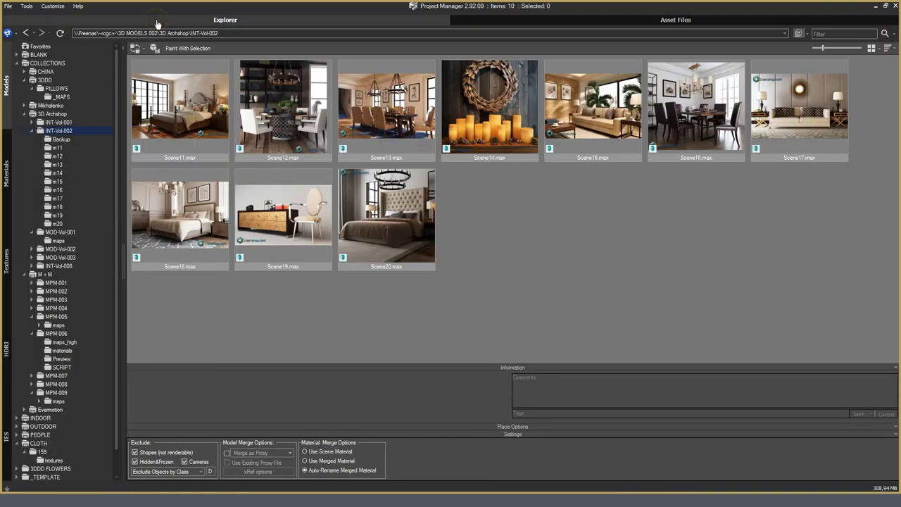
pyautogui.click(8, 278)
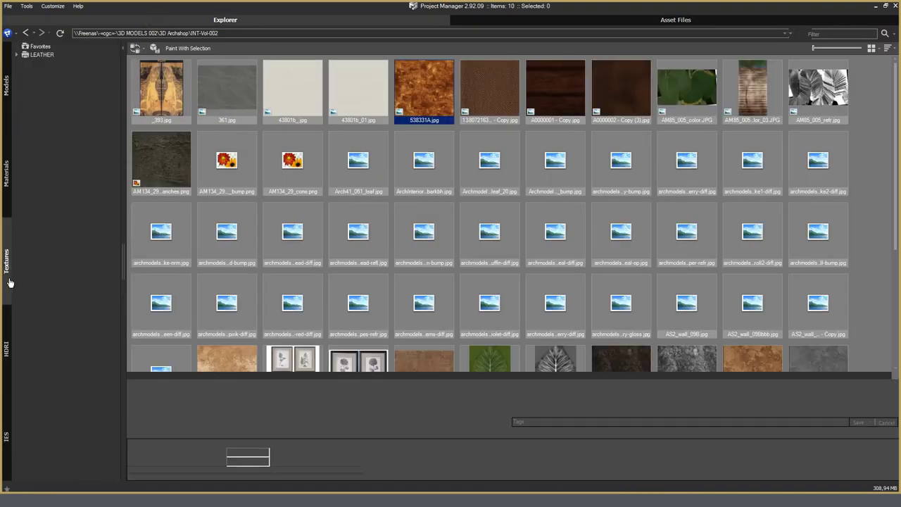
pyautogui.click(380, 256)
pyautogui.scroll(-2, 380, 256)
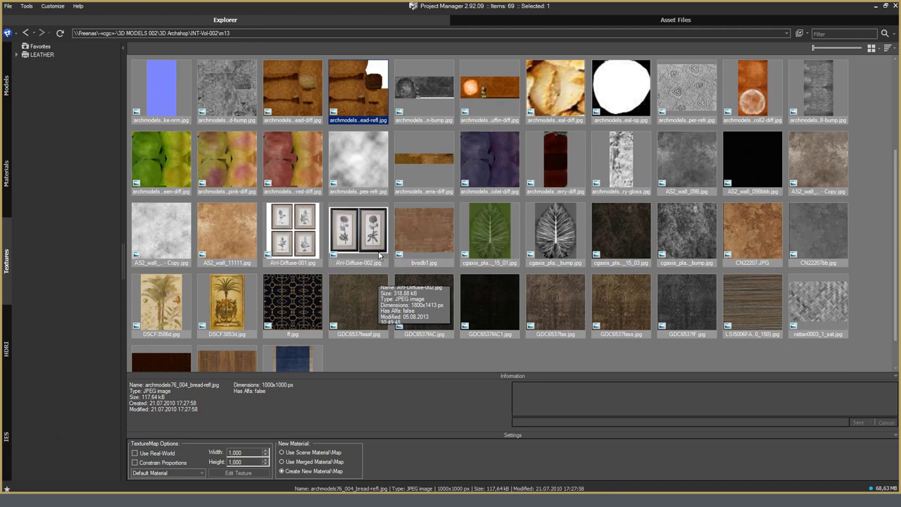
pyautogui.rightClick(373, 359)
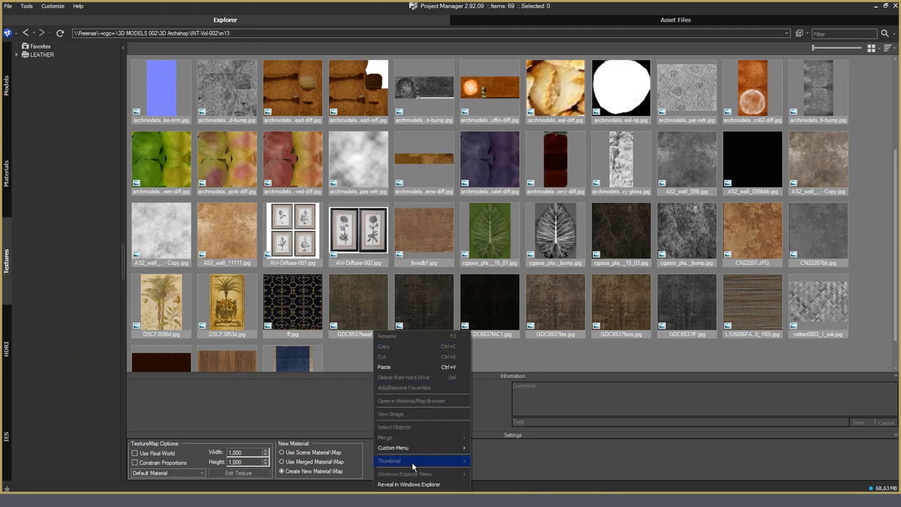
pyautogui.click(448, 367)
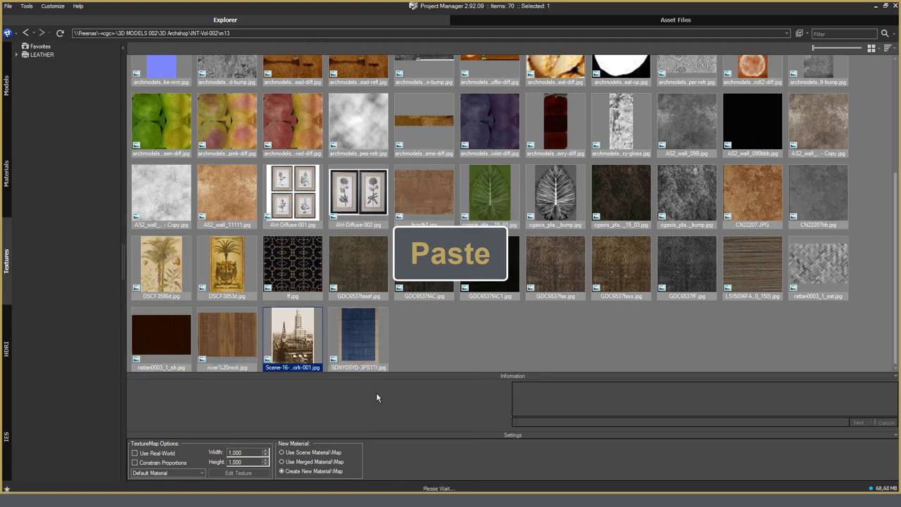
pyautogui.rightClick(301, 324)
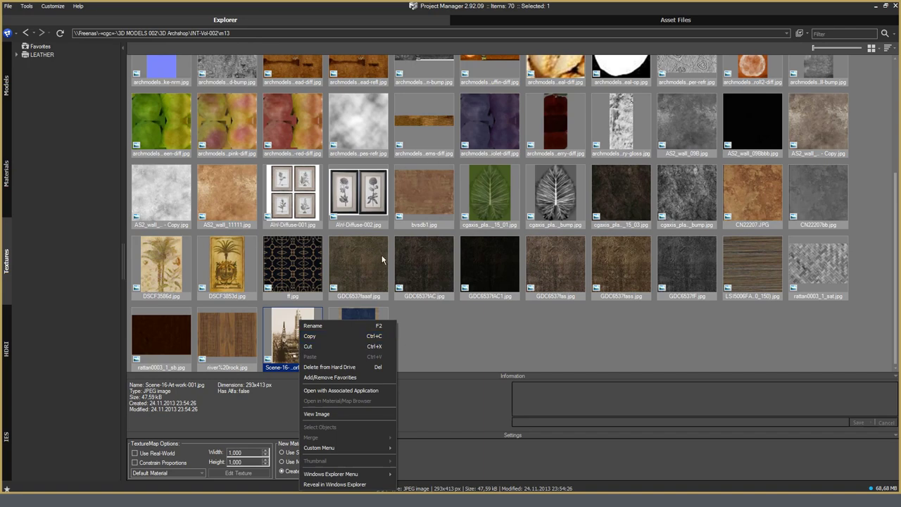
pyautogui.click(667, 21)
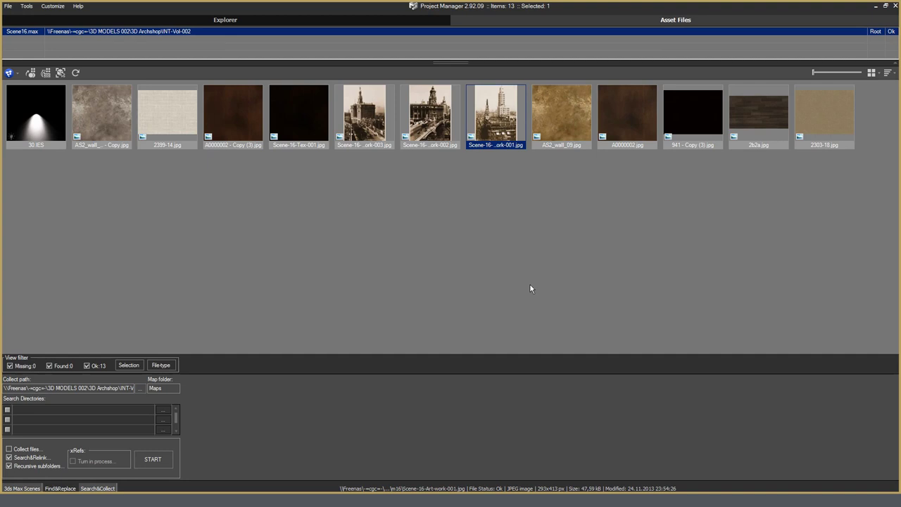
# Step: Open the destination folder selection for copying Scene-16-Art-work-002.jpg and cancel it
pyautogui.click(433, 121)
pyautogui.rightClick(439, 124)
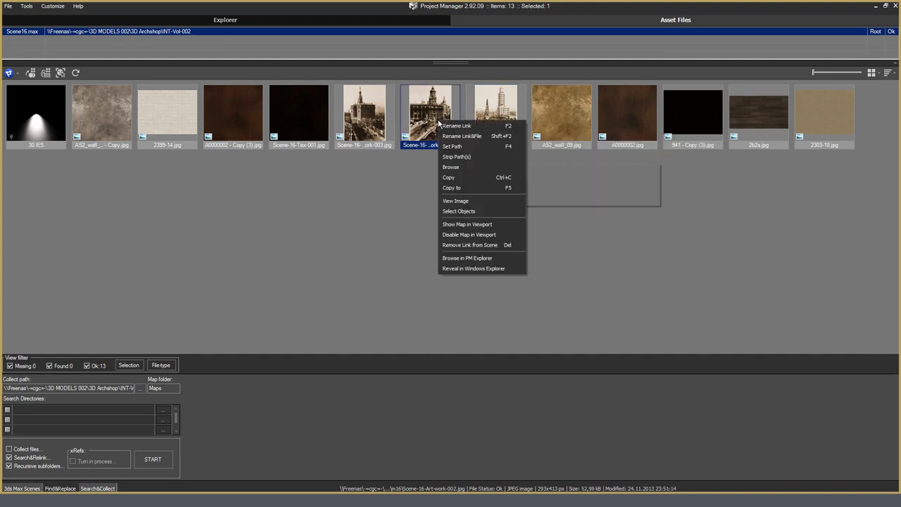
pyautogui.click(457, 188)
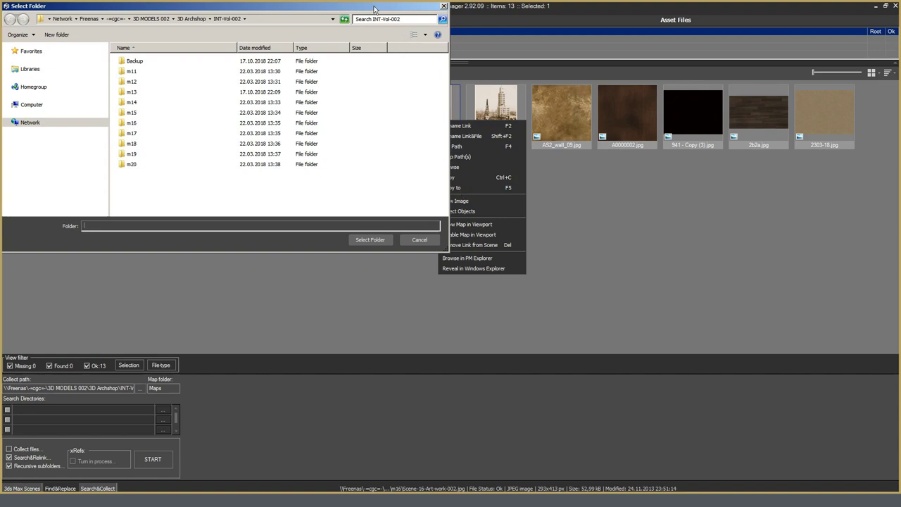
pyautogui.moveTo(375, 9); pyautogui.dragTo(454, 67)
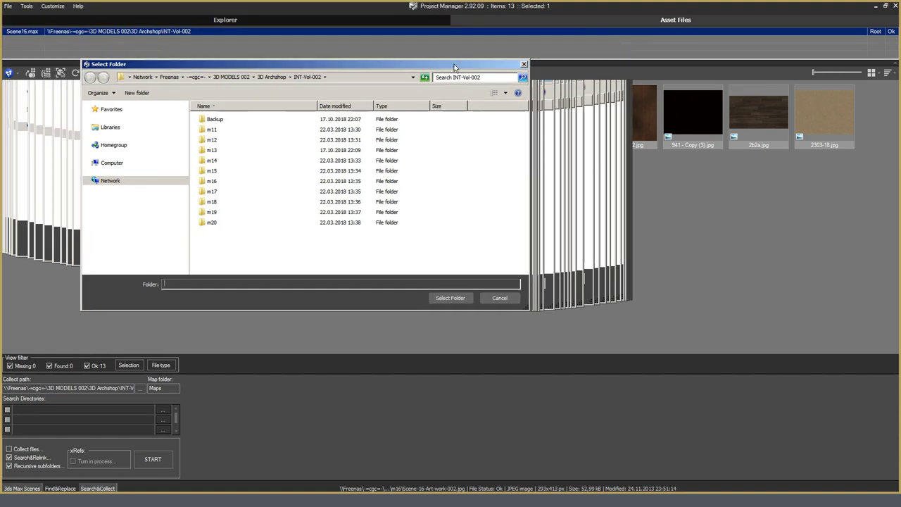
pyautogui.click(500, 298)
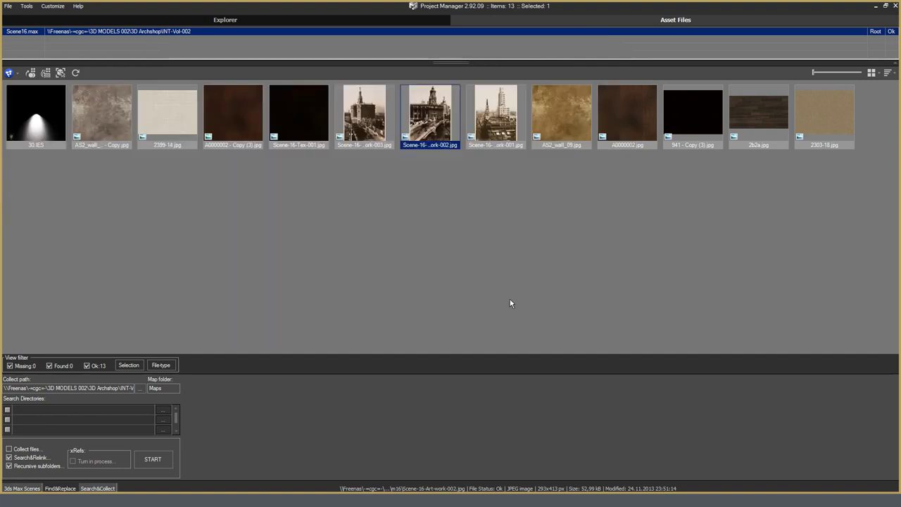
# Step: View the Scene-16-Art-work-003.jpg image in its own window and close it
pyautogui.click(357, 117)
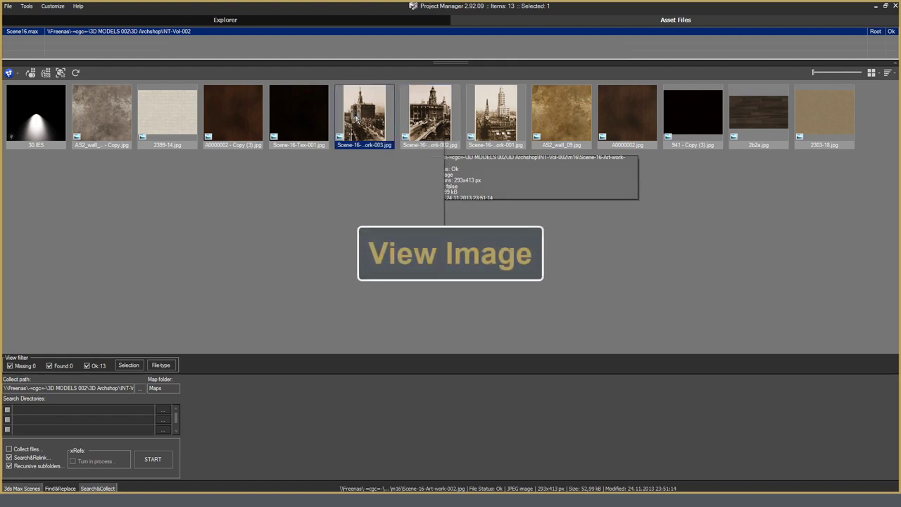
pyautogui.rightClick(357, 117)
pyautogui.click(379, 198)
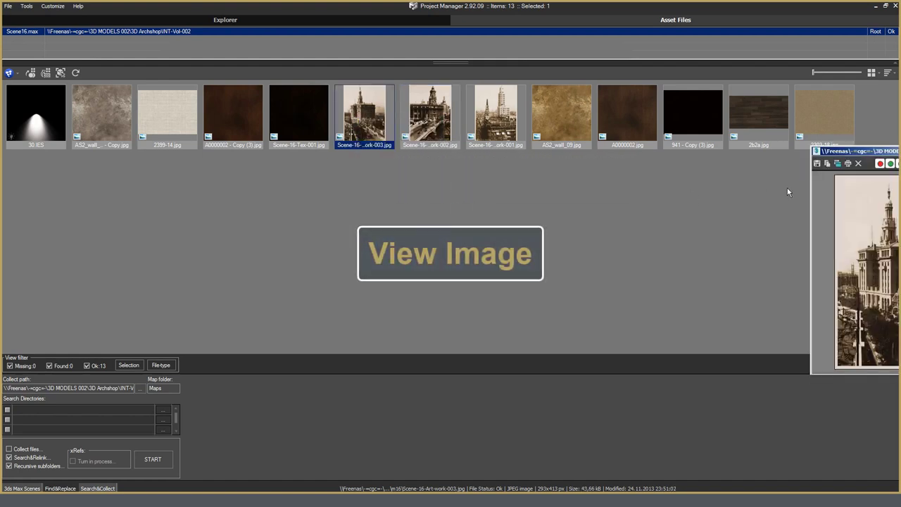
pyautogui.moveTo(838, 152); pyautogui.dragTo(313, 62)
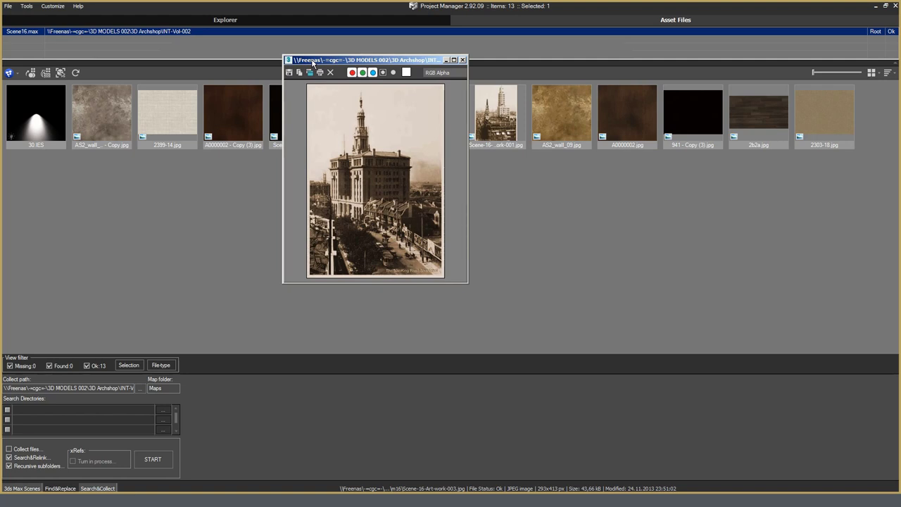
pyautogui.click(463, 60)
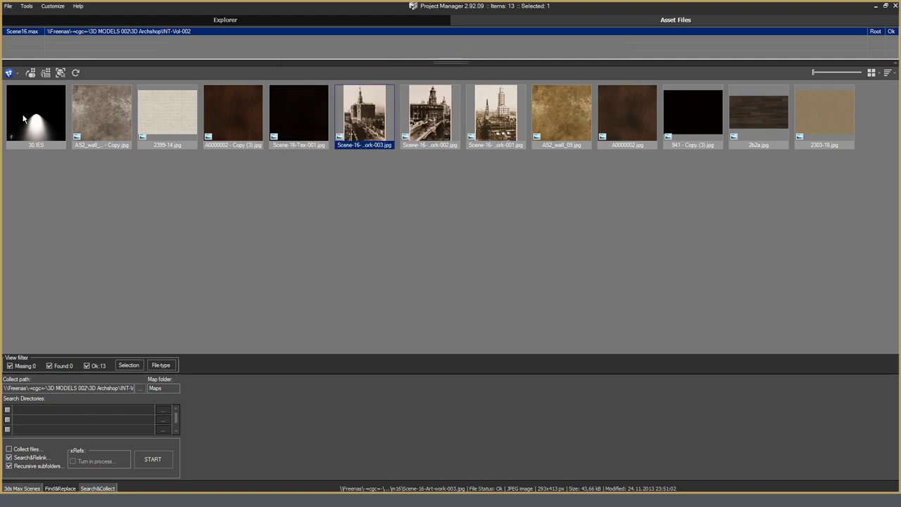
# Step: Select the scene objects that use Scene-16-Art-work-001.jpg, shrink the Project Manager window to expose the viewport, and clear the selection
pyautogui.click(495, 218)
pyautogui.rightClick(488, 108)
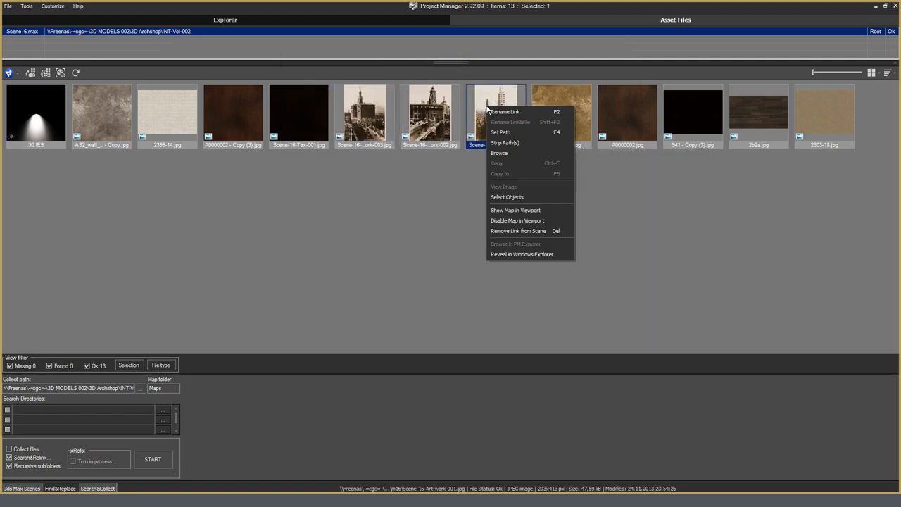
pyautogui.click(513, 199)
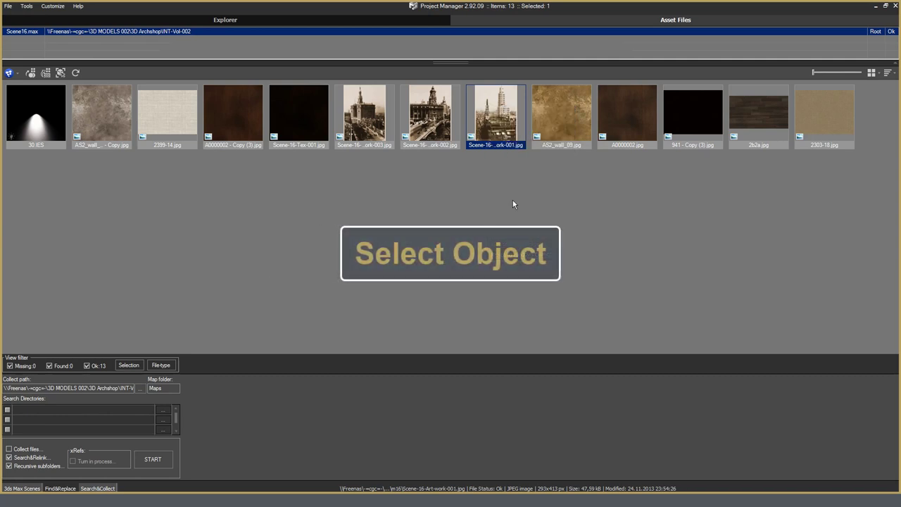
pyautogui.click(890, 6)
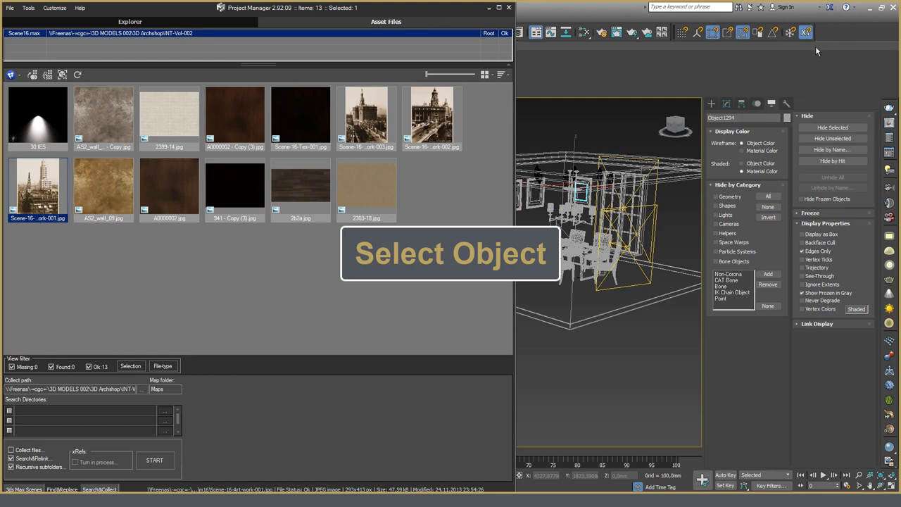
pyautogui.click(62, 74)
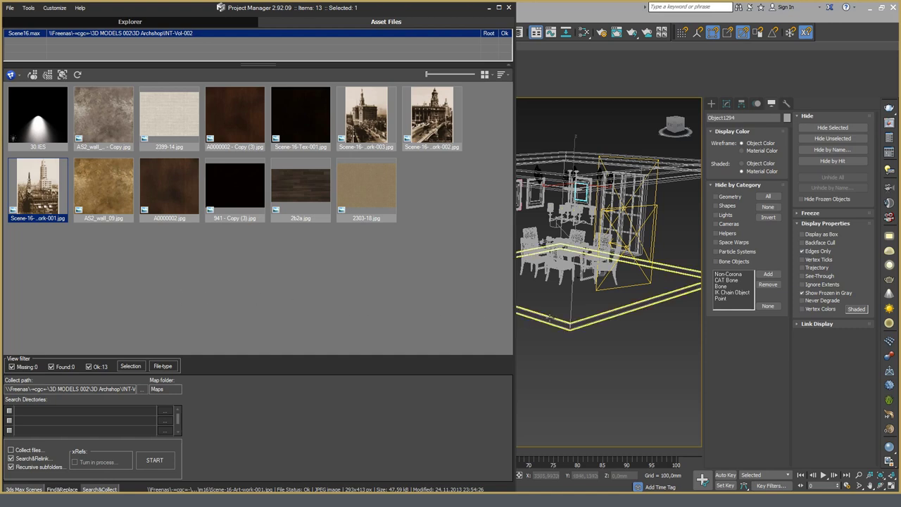
pyautogui.click(606, 392)
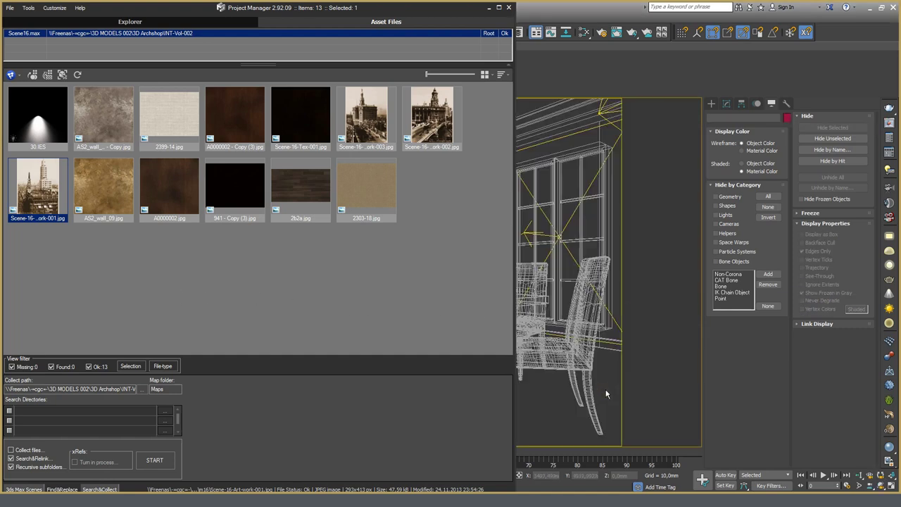
# Step: Show the A0000002.jpg map in the viewport and switch the camera view from wireframe to shaded display
pyautogui.rightClick(171, 190)
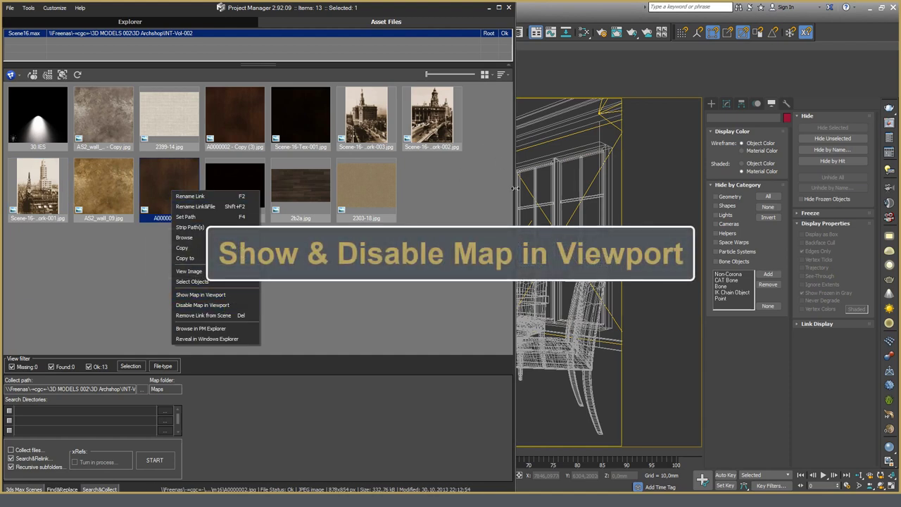
pyautogui.click(239, 294)
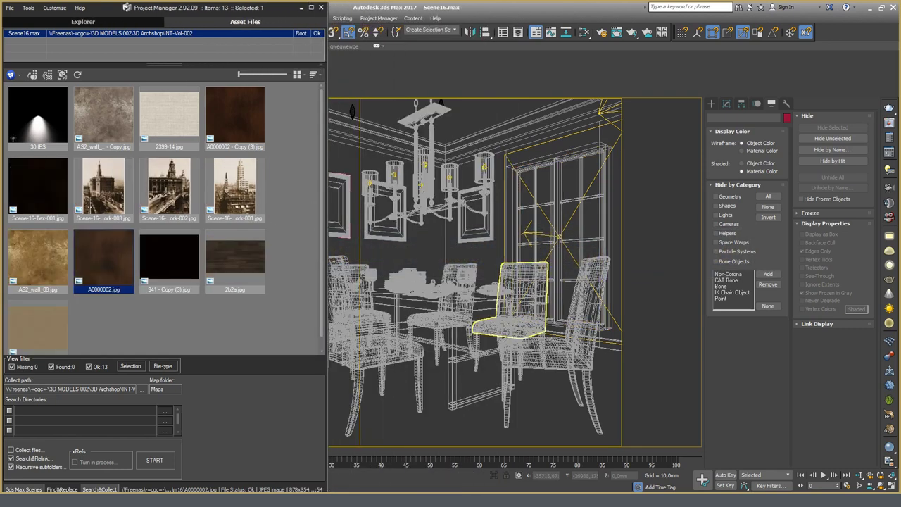
pyautogui.rightClick(504, 281)
pyautogui.click(452, 300)
pyautogui.press('F3')
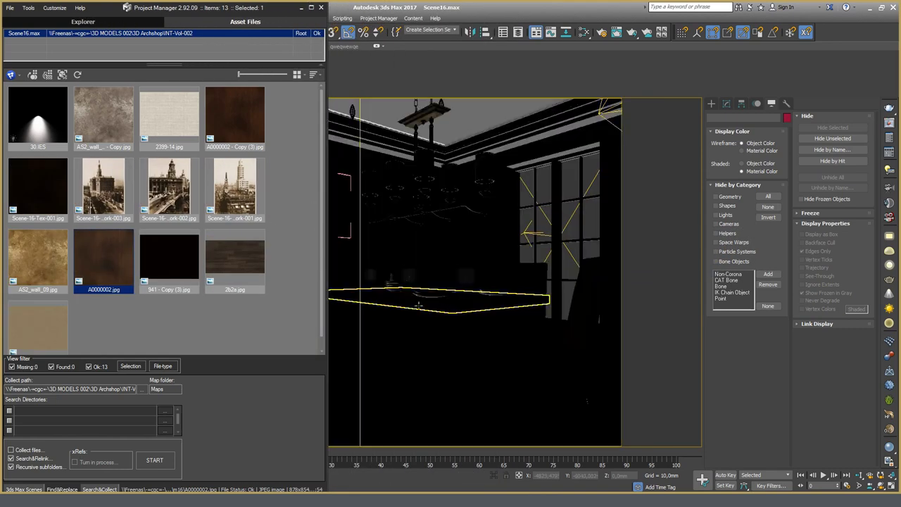
pyautogui.hotkey('ctrl', 'd')
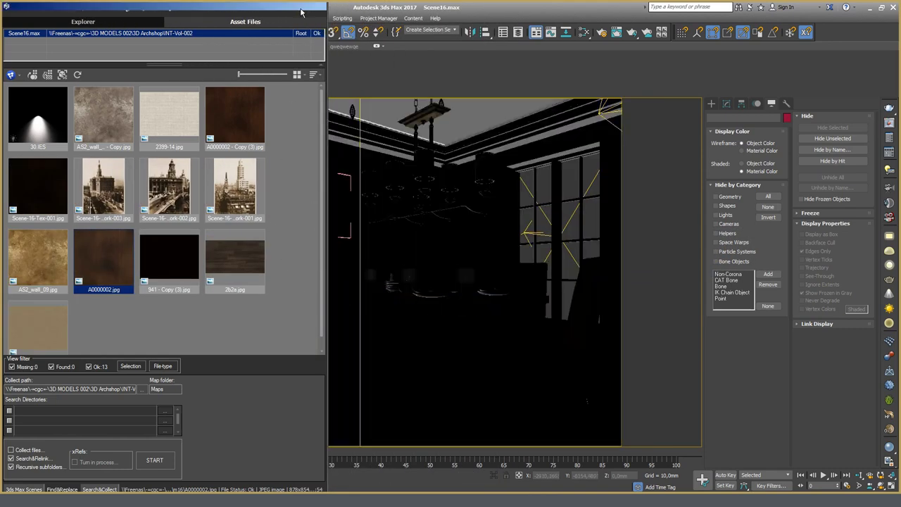
# Step: Set the Camera001 viewport's quality to Standard with Project Manager minimized, and restore the Project Manager window
pyautogui.click(301, 9)
pyautogui.click(220, 104)
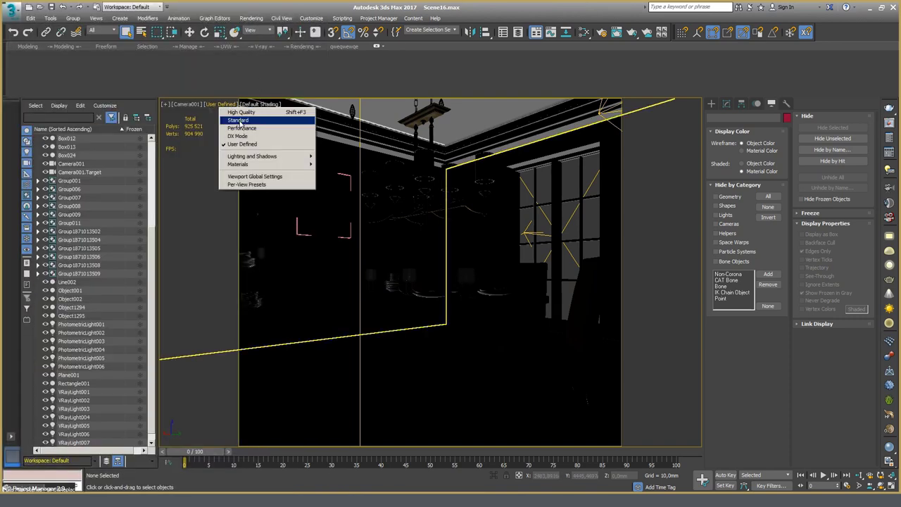
pyautogui.click(238, 120)
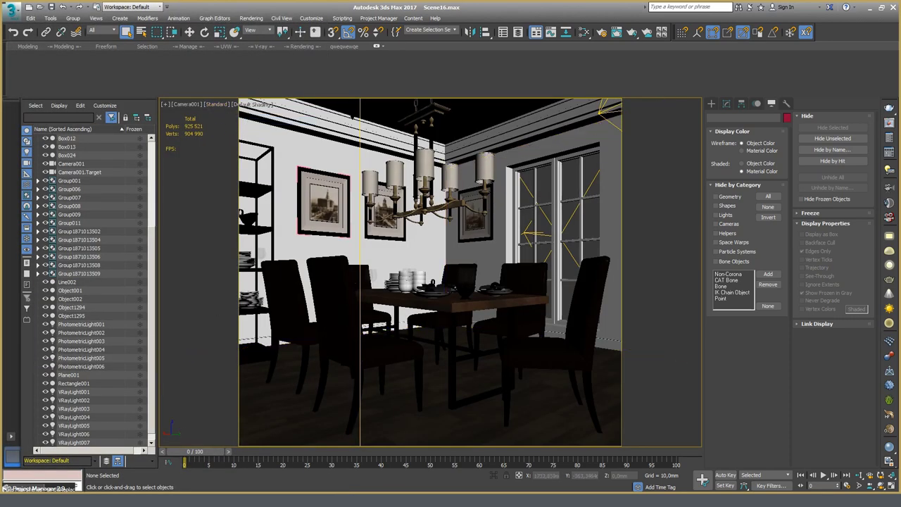
pyautogui.click(56, 487)
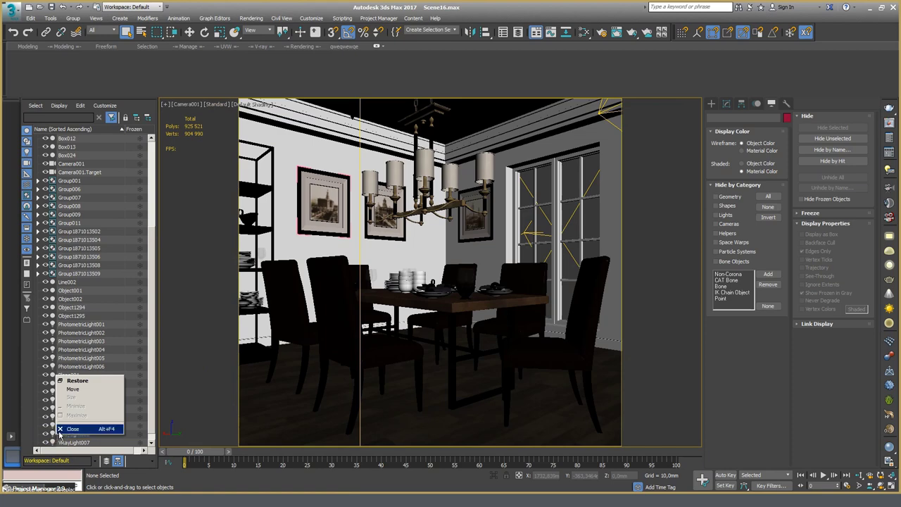
pyautogui.click(73, 381)
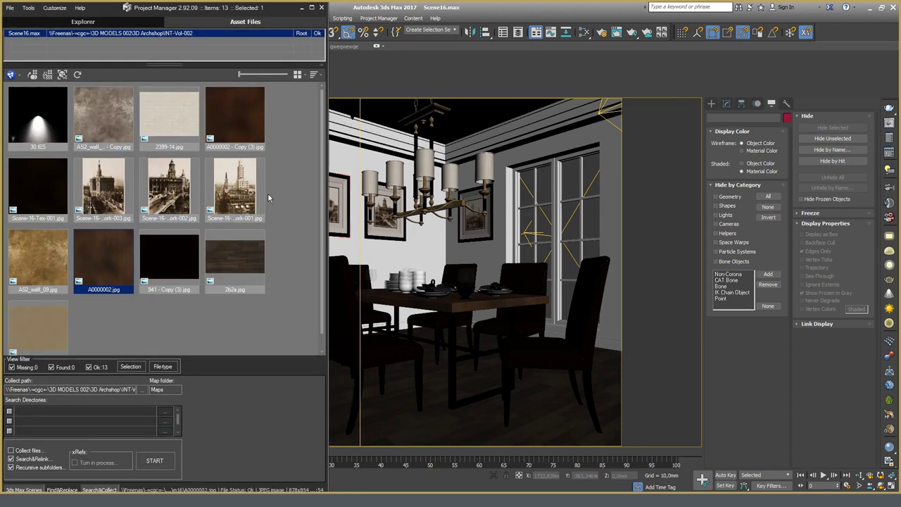
# Step: Disable the viewport maps of Scene-16-Art-work-001.jpg, Scene-16-Art-work-002.jpg and Scene-16-Art-work-003.jpg one by one
pyautogui.click(250, 208)
pyautogui.rightClick(249, 209)
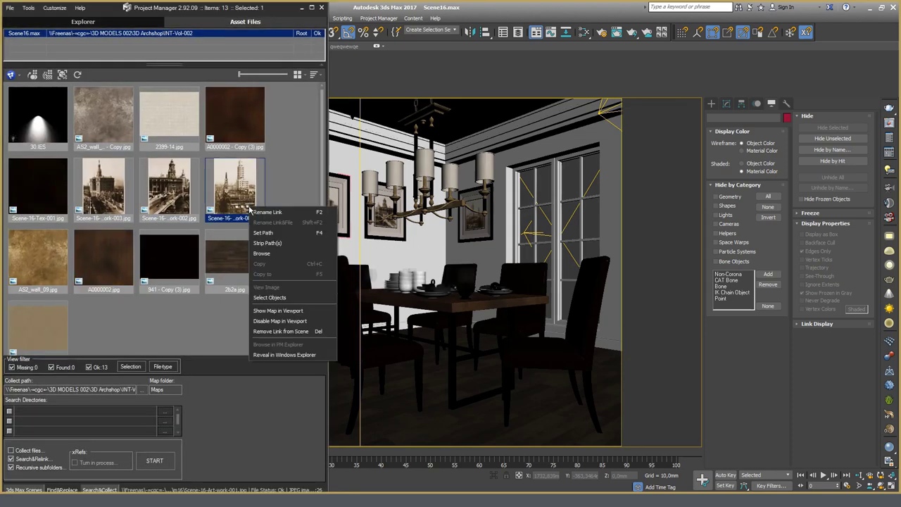
pyautogui.click(279, 322)
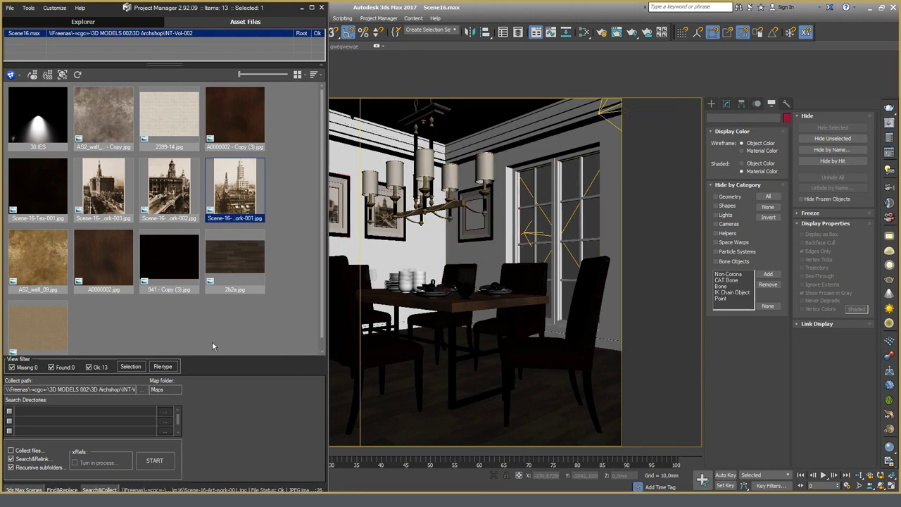
pyautogui.click(161, 198)
pyautogui.rightClick(159, 189)
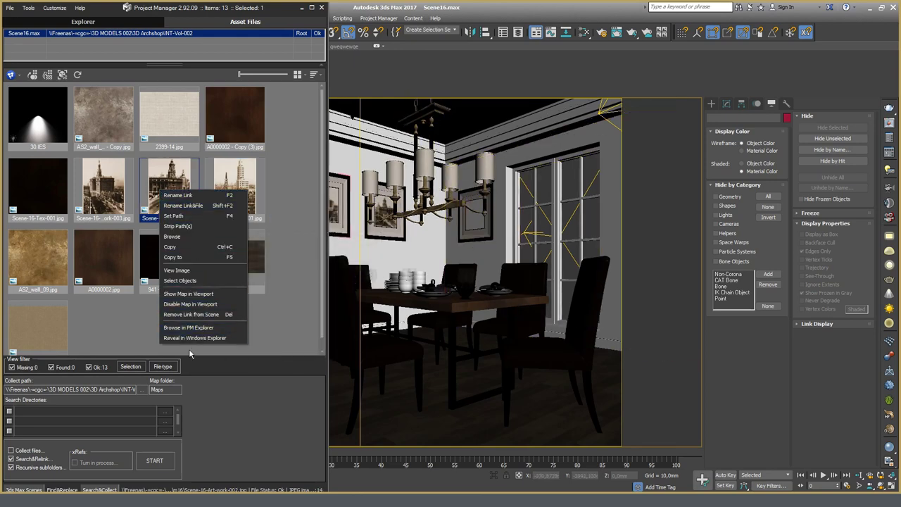
pyautogui.click(190, 304)
pyautogui.click(105, 193)
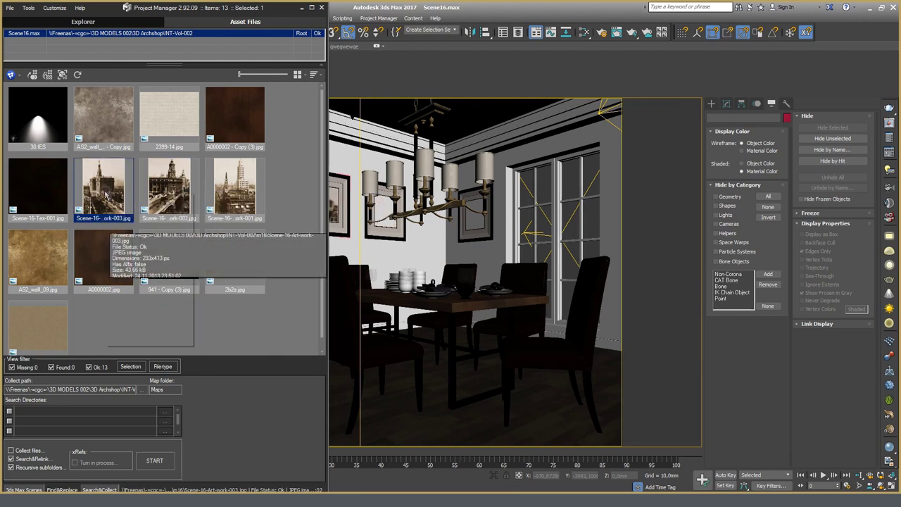
pyautogui.rightClick(106, 194)
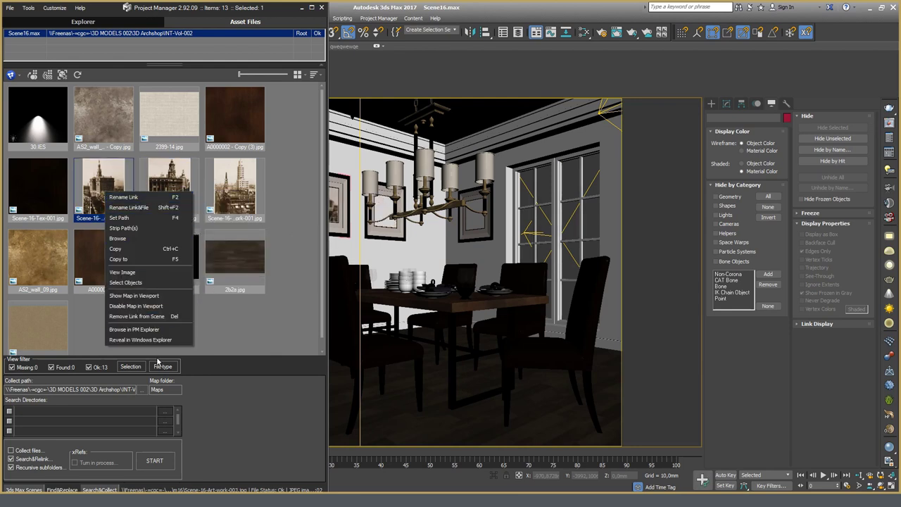
pyautogui.click(151, 306)
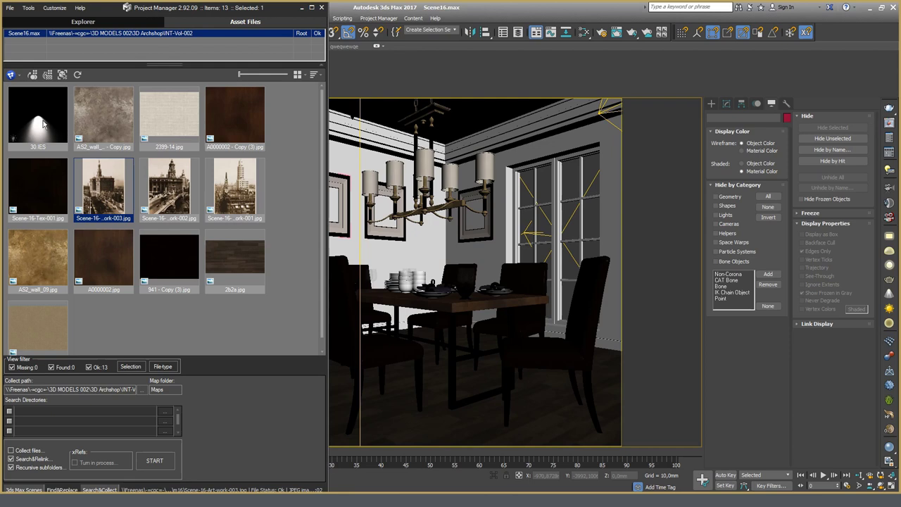
# Step: Select all image assets except 30.IES and disable their maps in the viewport
pyautogui.click(100, 125)
pyautogui.hotkey('shift', 'End')
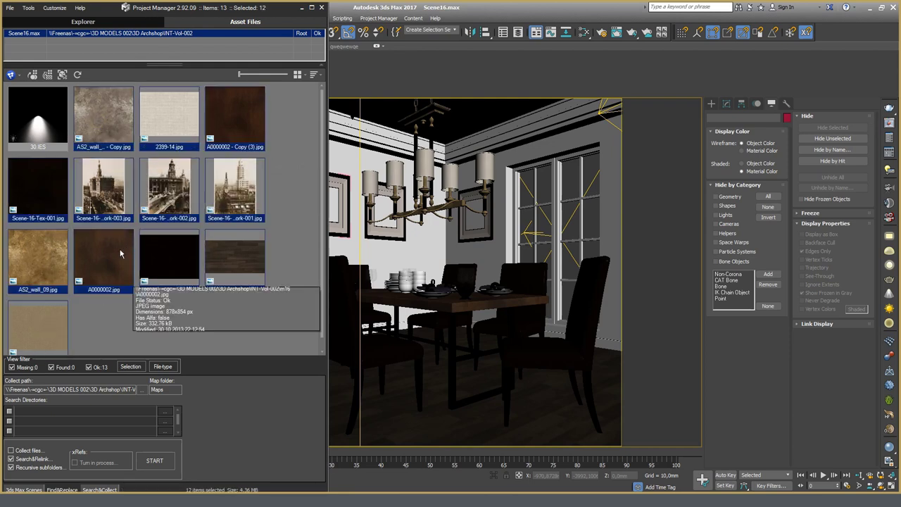
pyautogui.rightClick(120, 254)
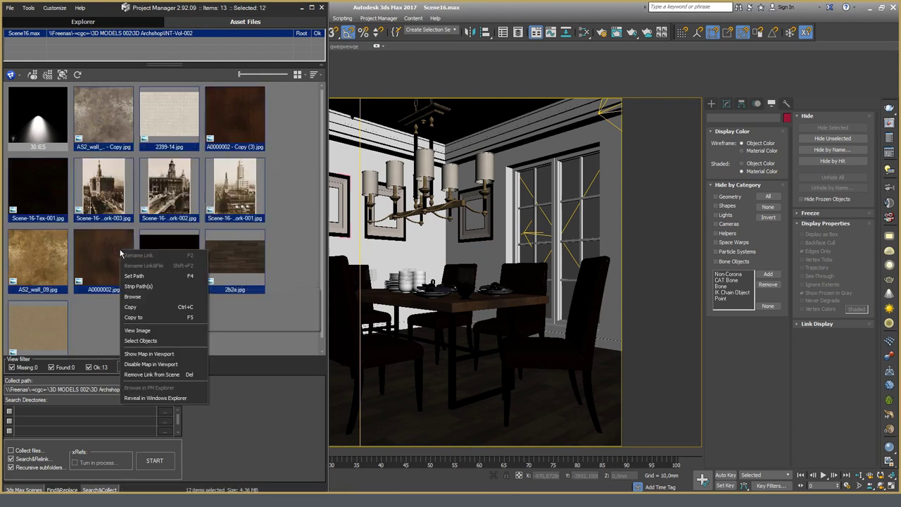
pyautogui.click(167, 367)
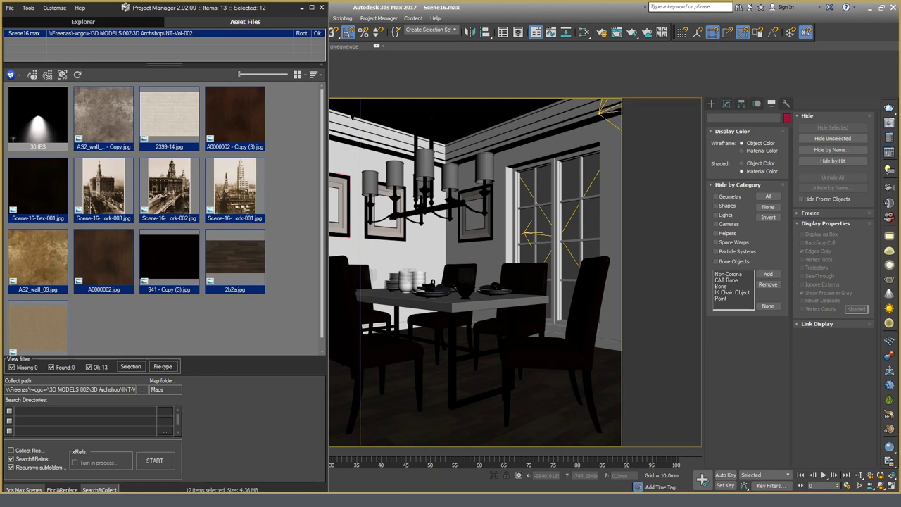
pyautogui.rightClick(243, 252)
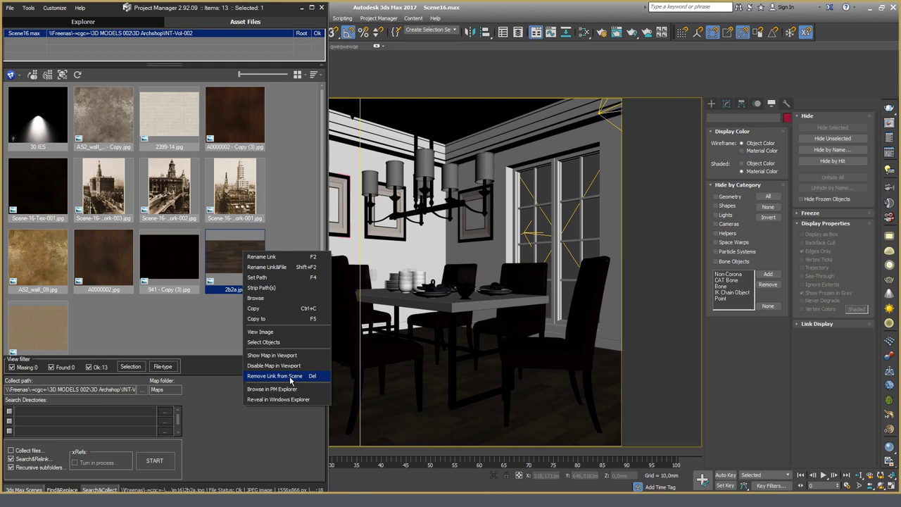
pyautogui.press('Escape')
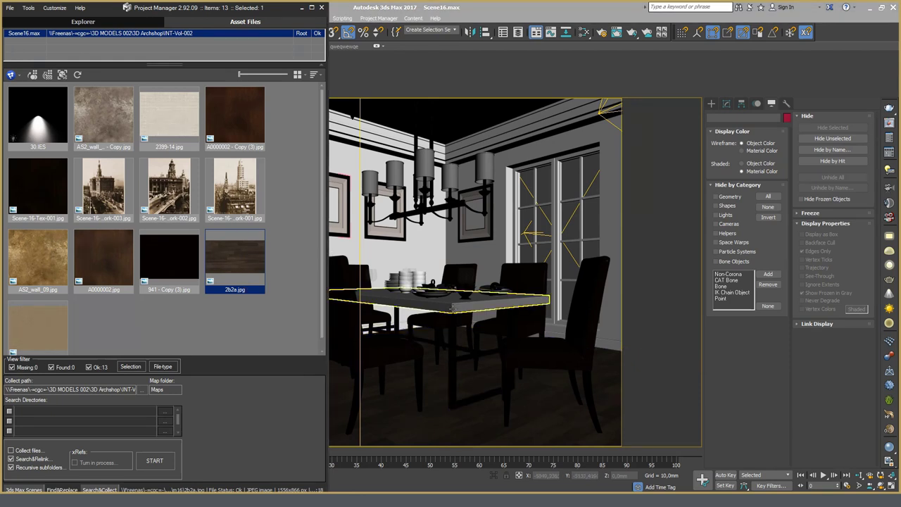
pyautogui.click(159, 188)
pyautogui.rightClick(159, 187)
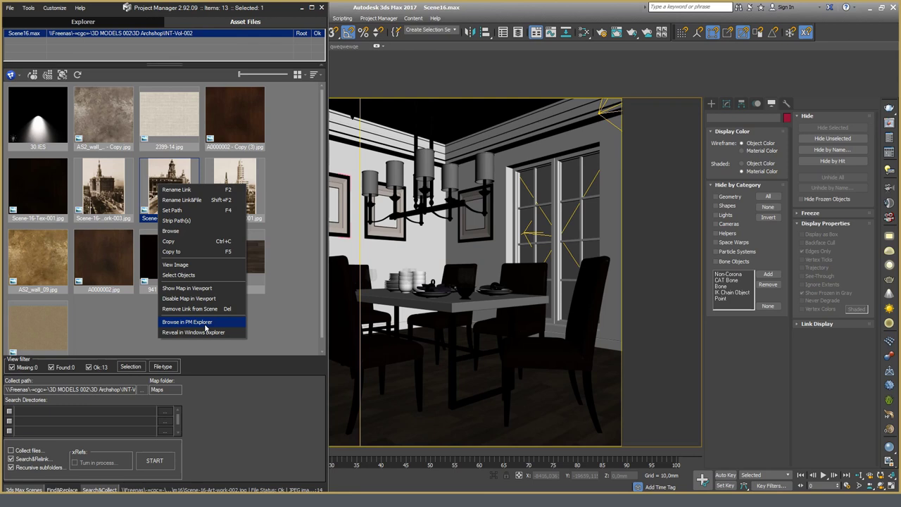
# Step: Browse to 30.IES in the PM Explorer, return to the asset files, and browse to Scene-16-Art-work-002.jpg the same way
pyautogui.rightClick(28, 114)
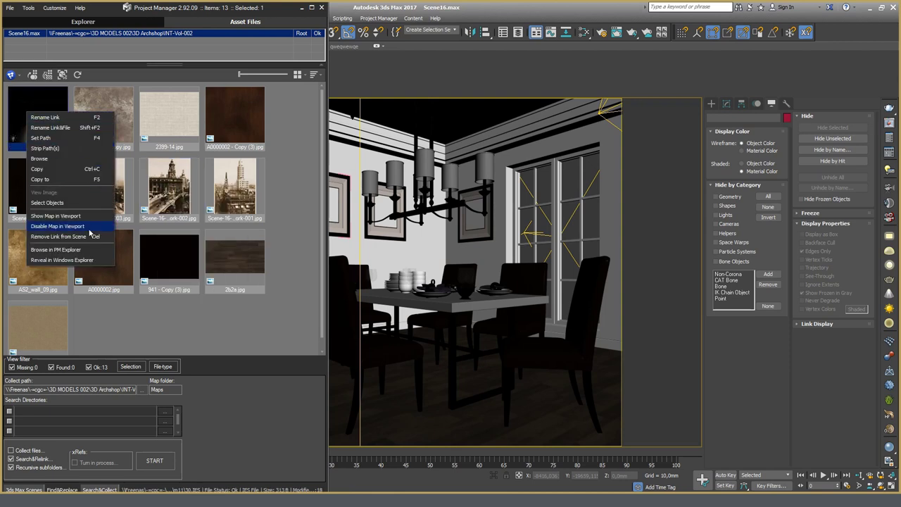
pyautogui.click(74, 250)
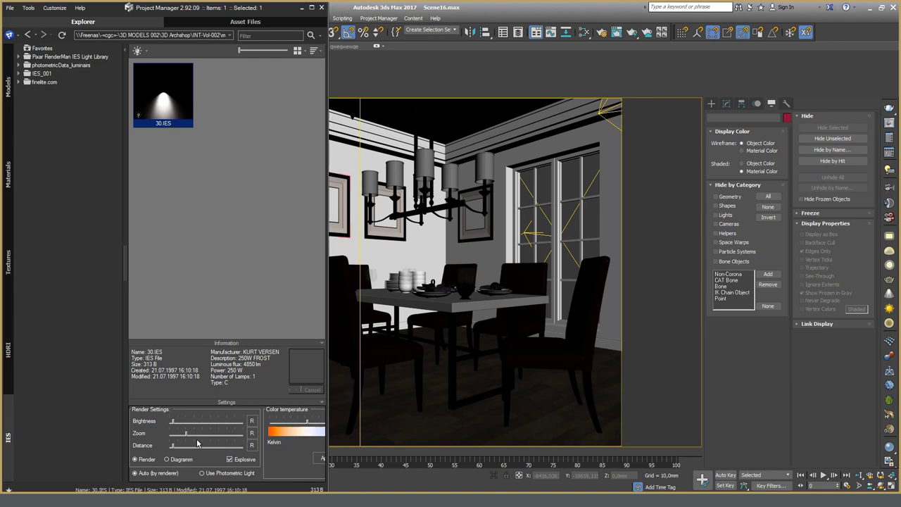
pyautogui.click(281, 26)
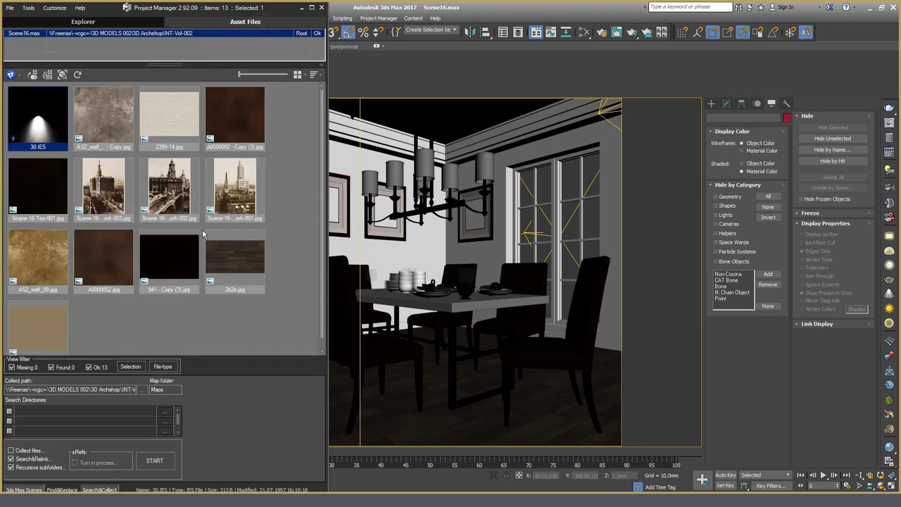
pyautogui.rightClick(155, 187)
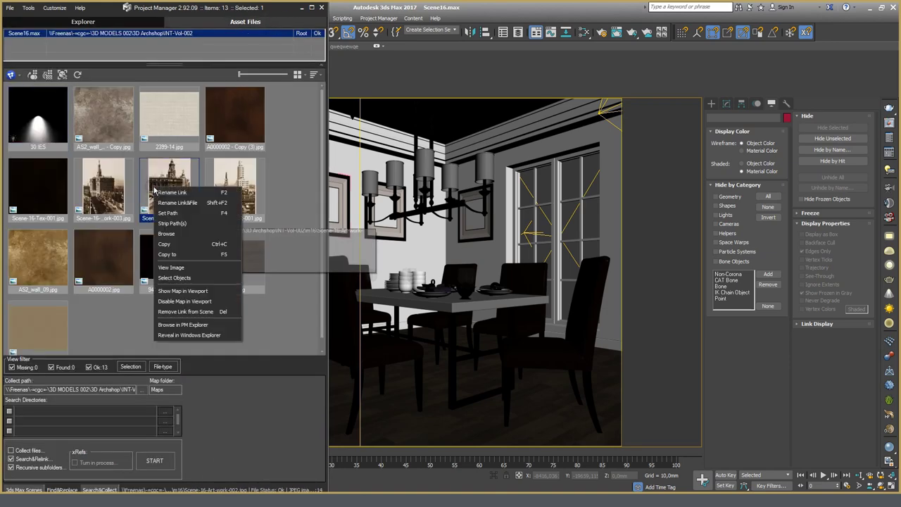
pyautogui.click(204, 327)
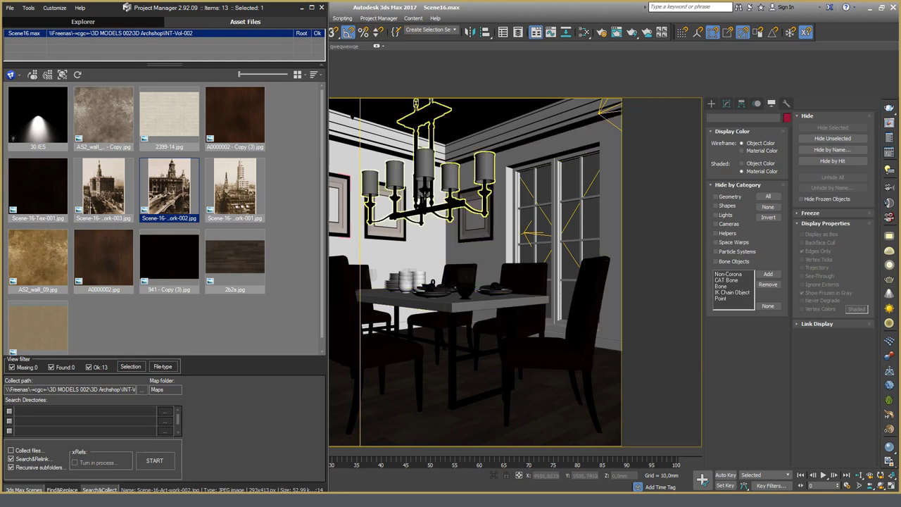
# Step: Filter the asset list by scene selection, selecting in turn the chandelier group, a chair's seat, its legs and the table frame
pyautogui.click(476, 206)
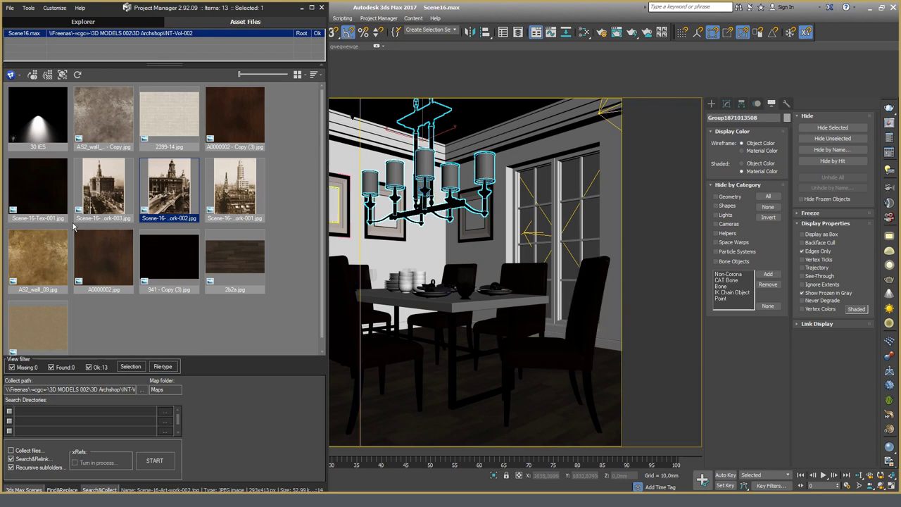
pyautogui.click(128, 368)
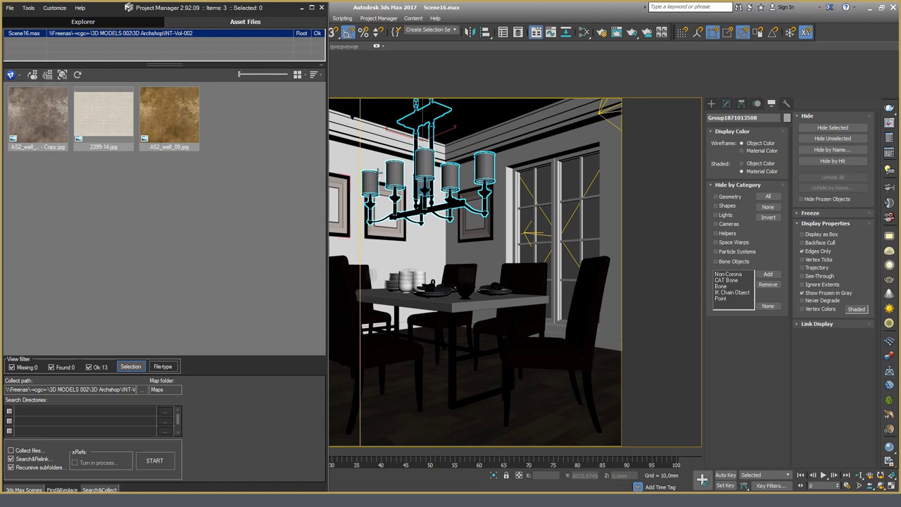
pyautogui.click(541, 354)
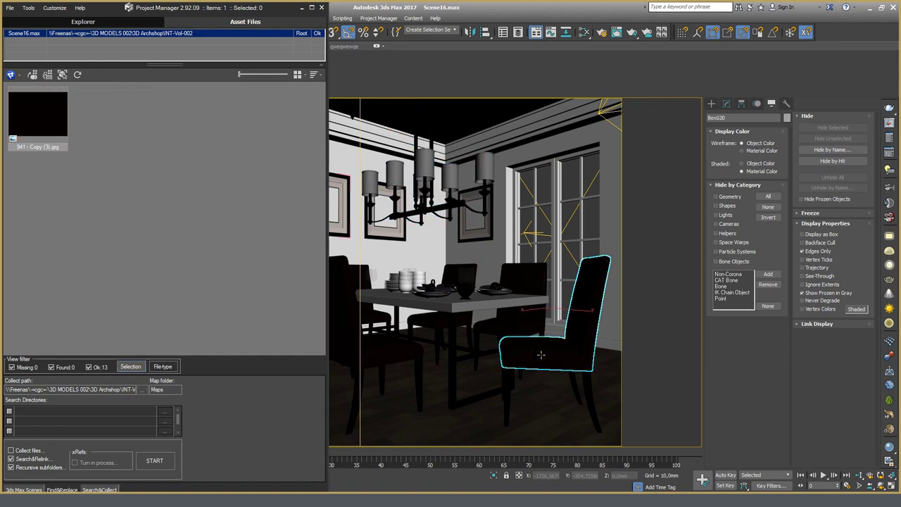
pyautogui.hotkey('alt', 'h')
pyautogui.click(506, 405)
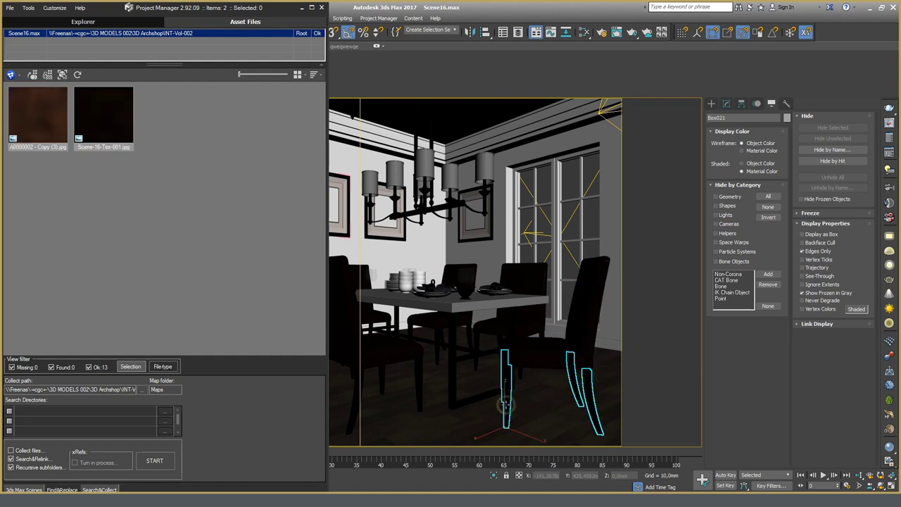
pyautogui.hotkey('alt', 'h')
pyautogui.click(456, 388)
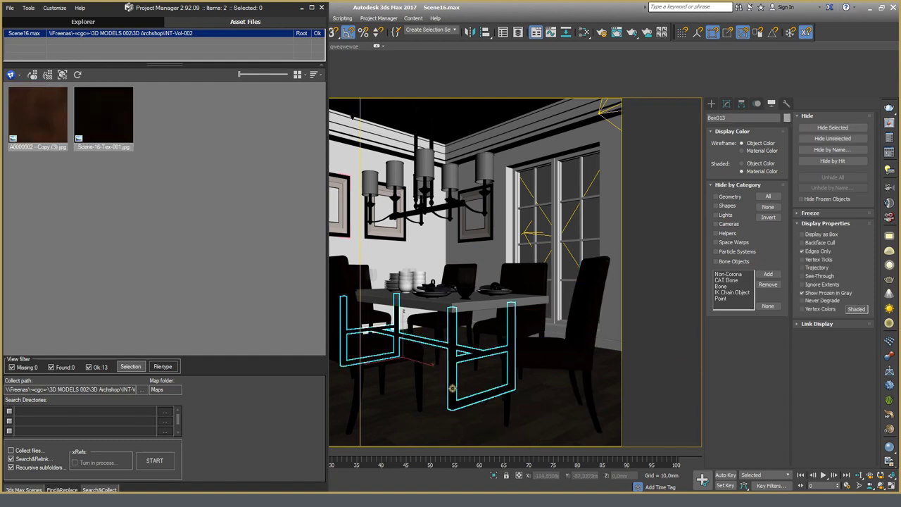
# Step: Select the chair seat beside the table in the scene, and replace the selection filter with the file-type filter
pyautogui.click(391, 362)
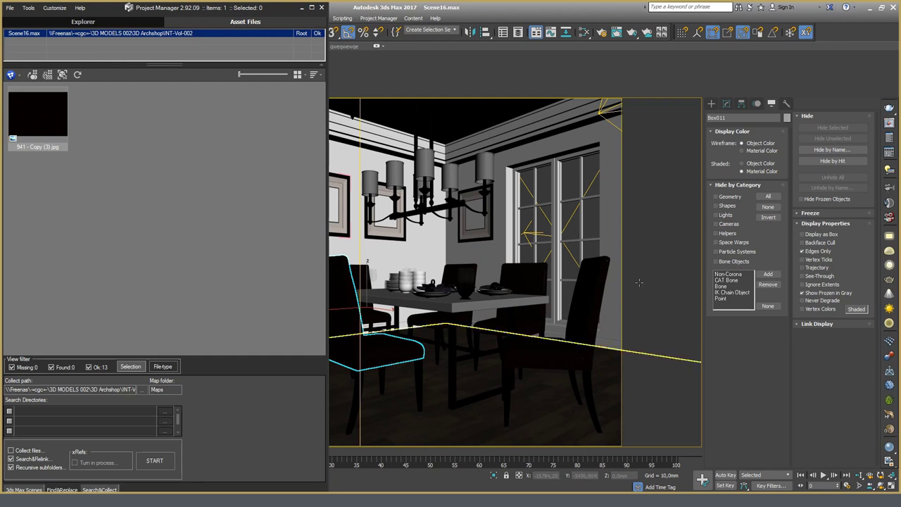
pyautogui.click(130, 366)
pyautogui.click(163, 366)
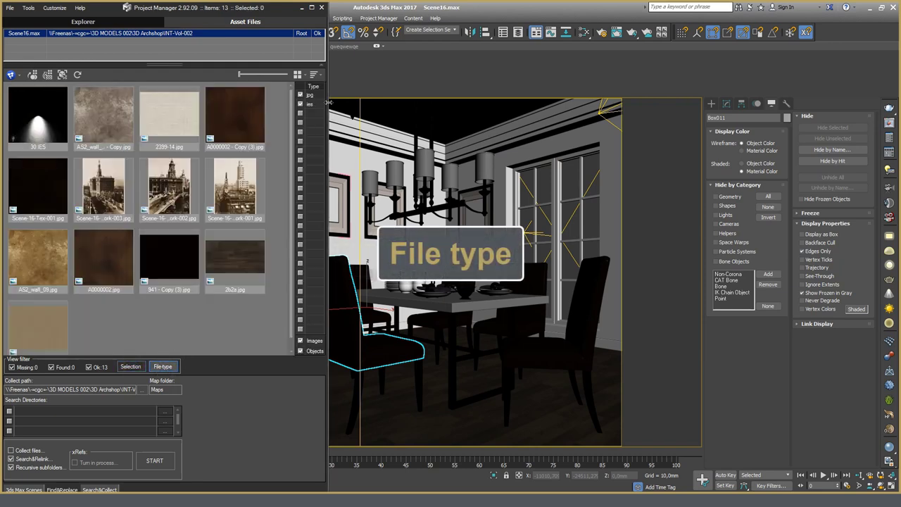
pyautogui.moveTo(234, 177)
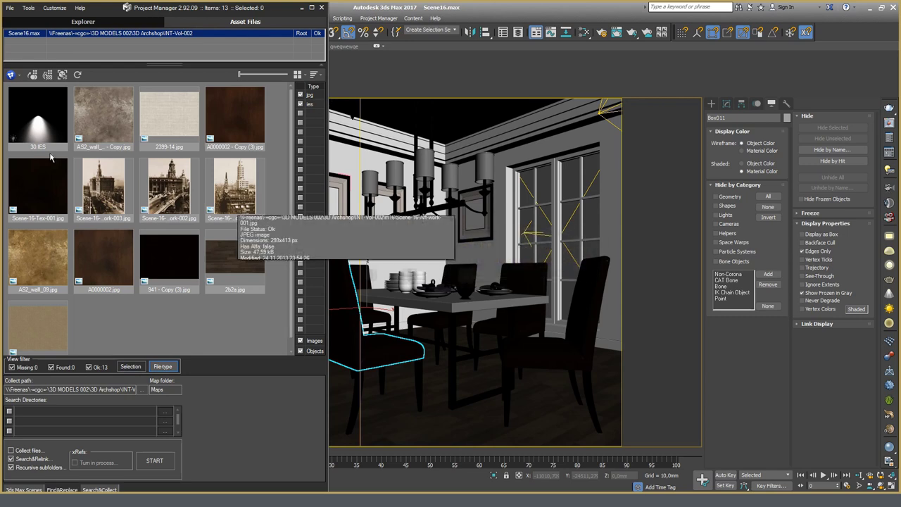
pyautogui.moveTo(131, 141)
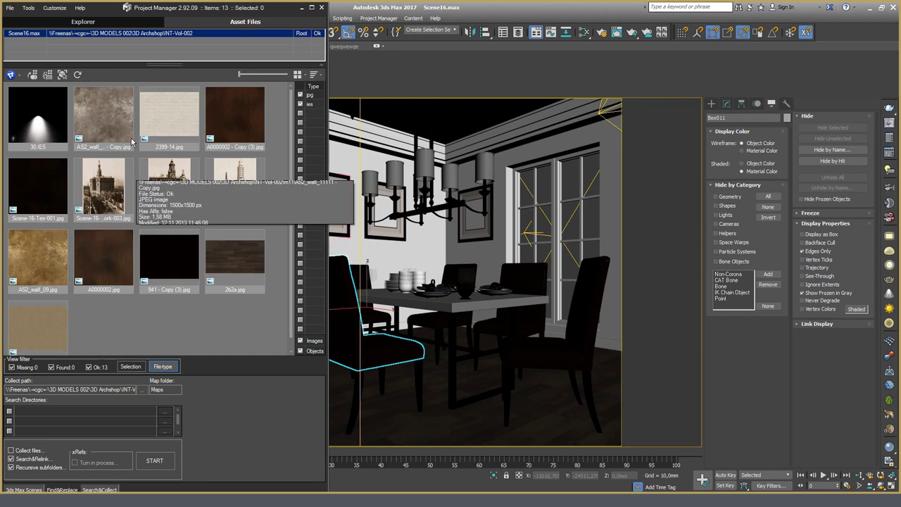
# Step: Maximize the Project Manager window and filter the assets to ies only, to jpg only, and to both types
pyautogui.click(314, 14)
pyautogui.doubleClick(314, 14)
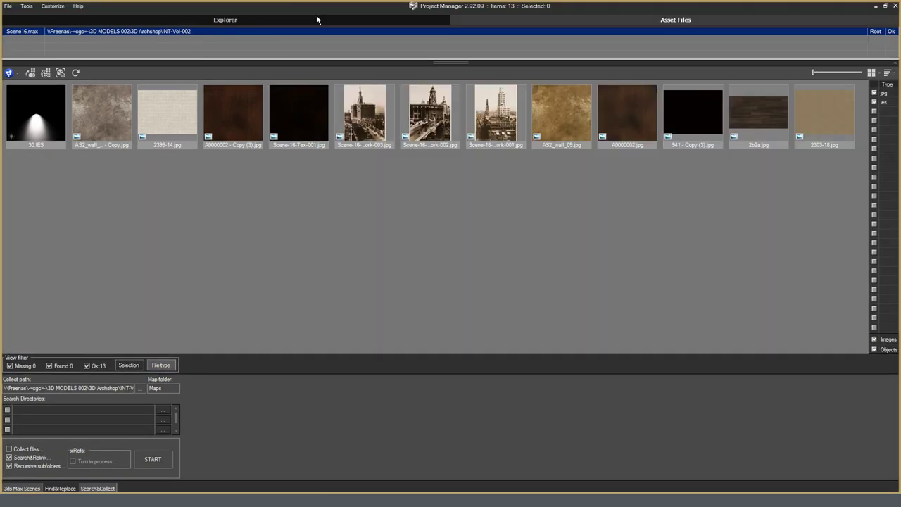
pyautogui.click(874, 93)
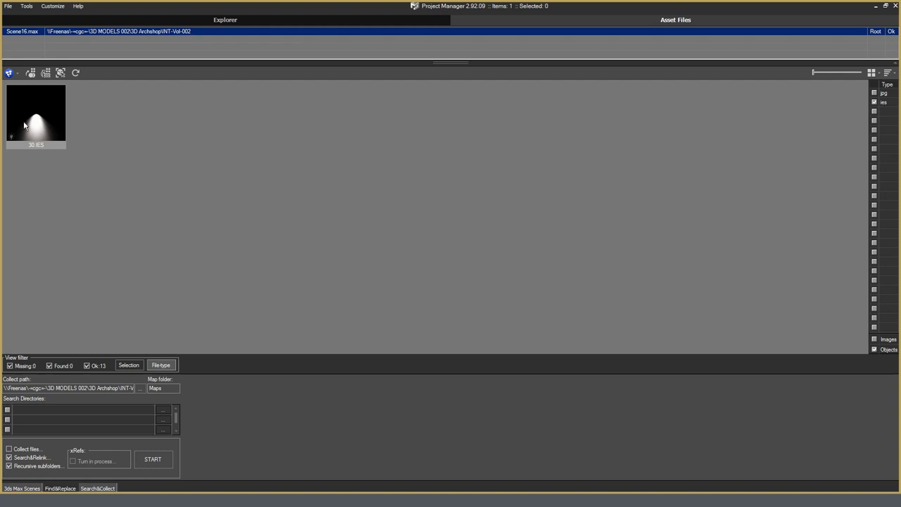
pyautogui.click(874, 103)
pyautogui.click(875, 93)
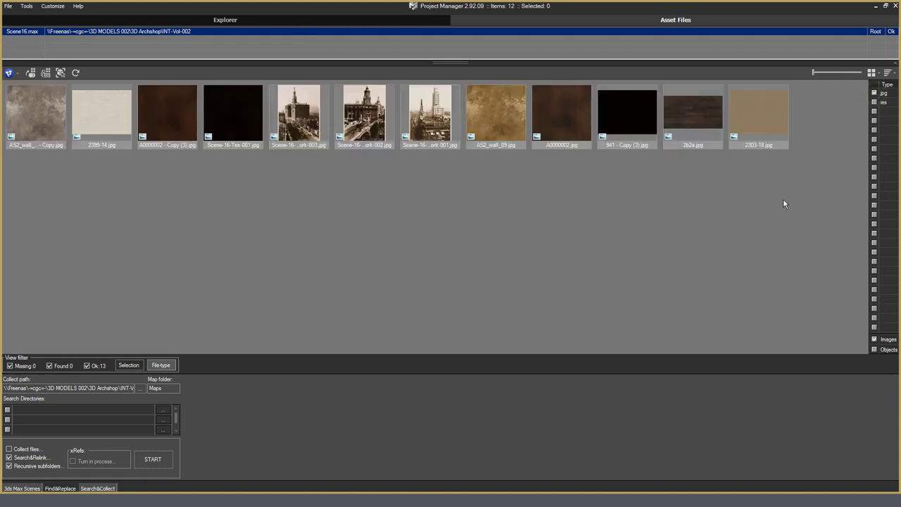
pyautogui.click(875, 102)
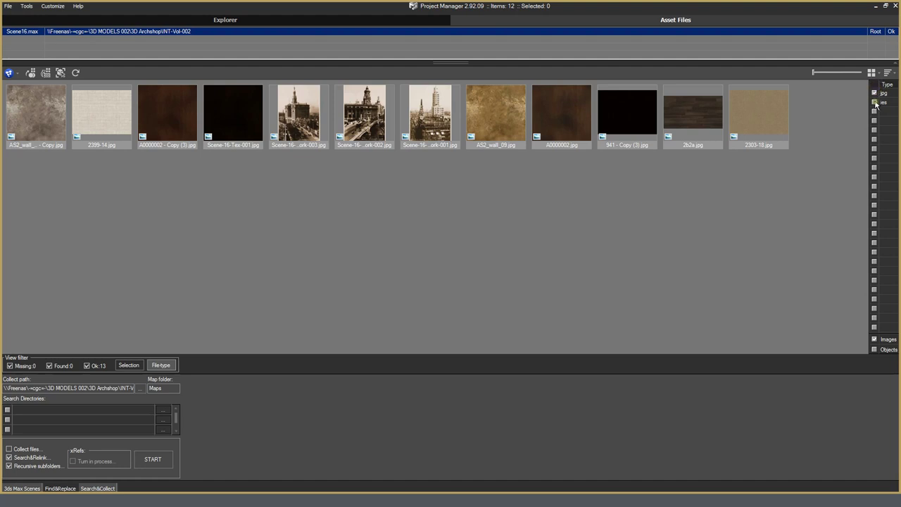